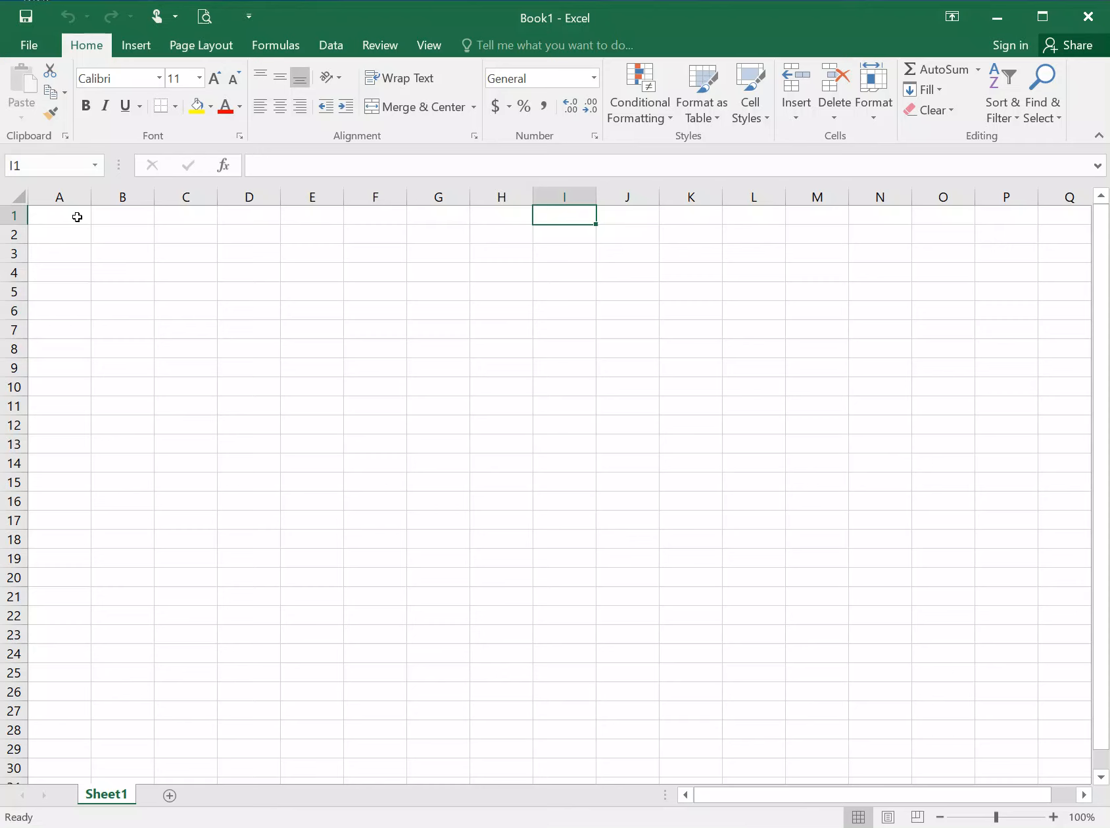
Enter the numbers 1 through 5 down column B in cells B2 to B6.
left_click(127, 237)
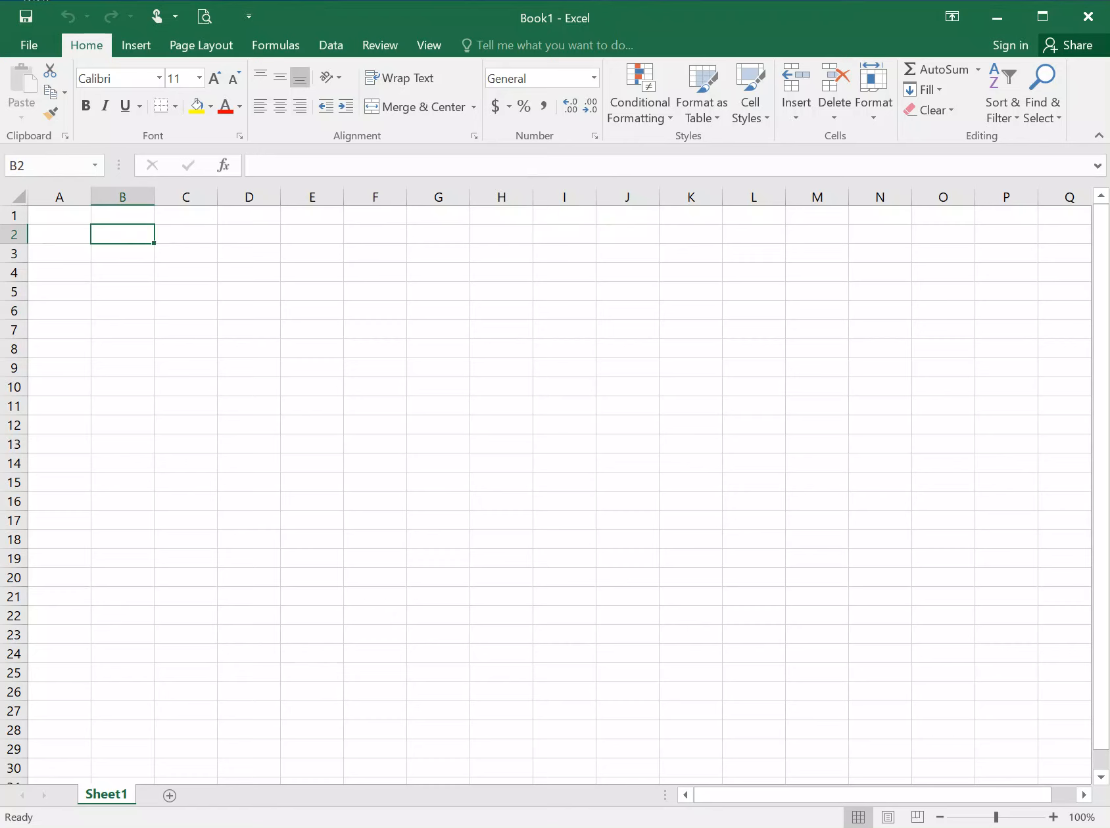
type("12")
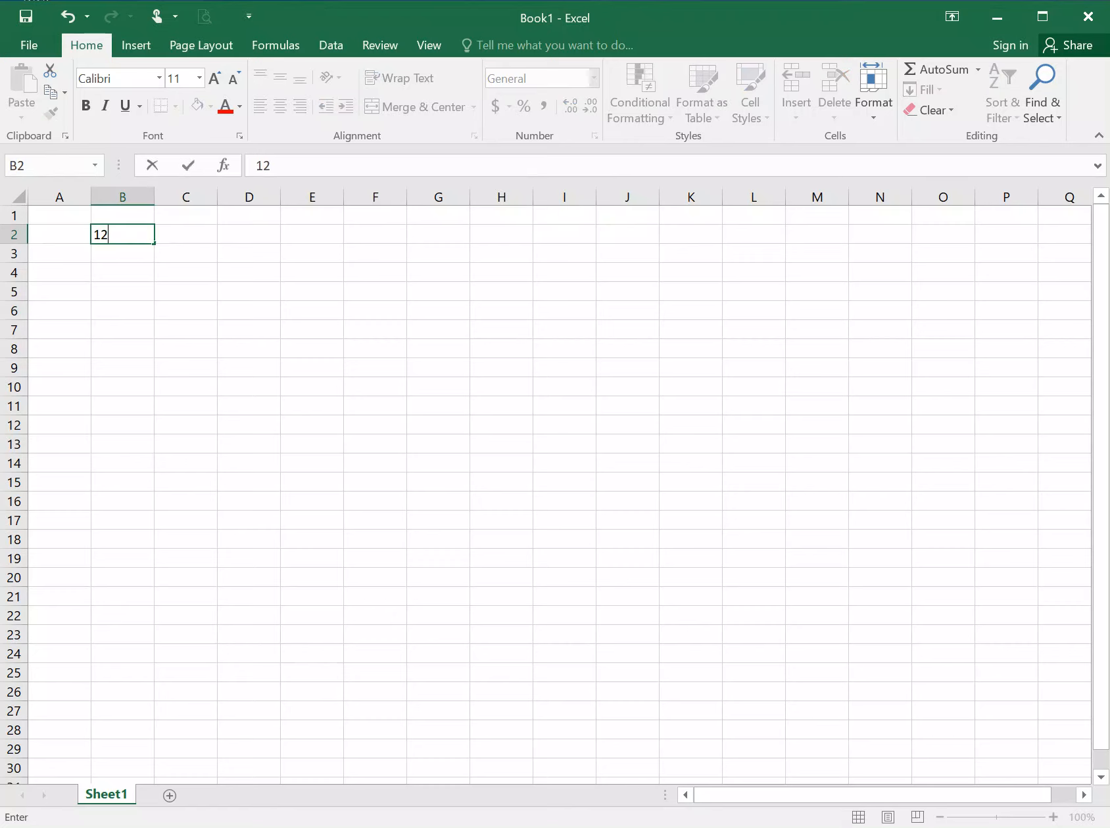
key("BackSpace")
key("Return")
type("2")
key("Return")
type("3")
key("Return")
type("4")
key("Return")
type("5")
key("Return")
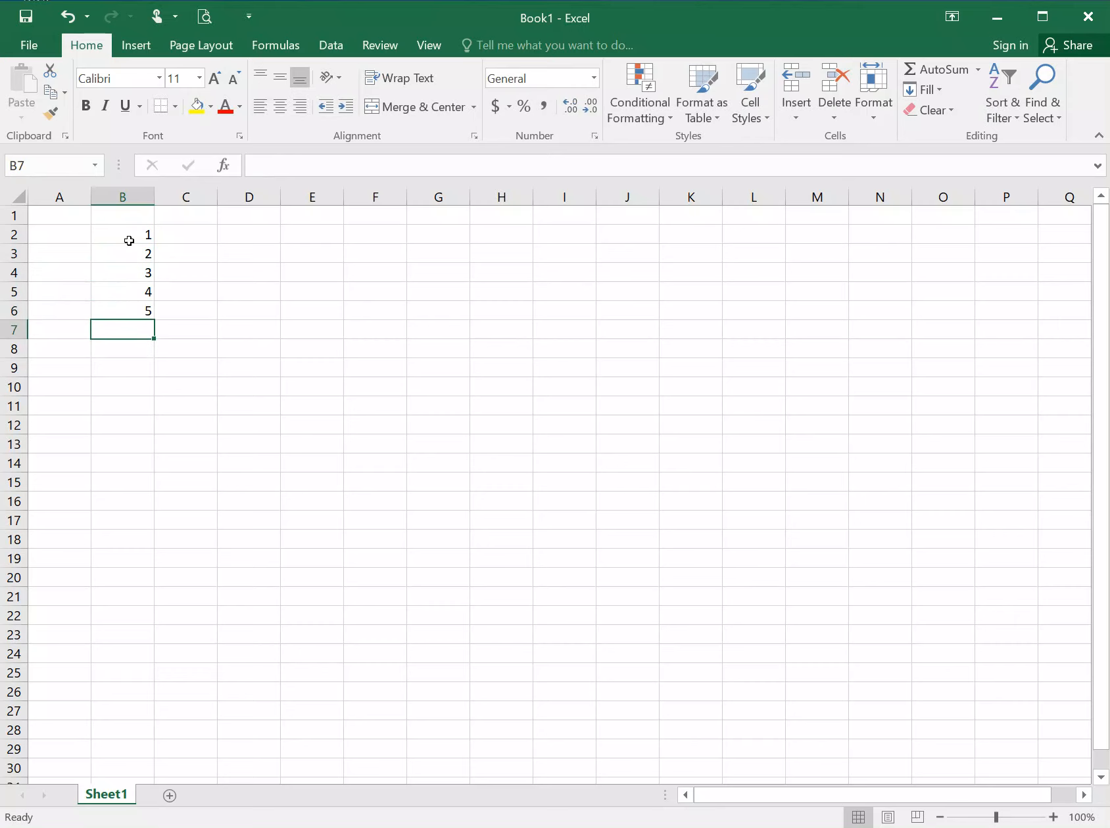
left_click_drag(136, 238, 136, 308)
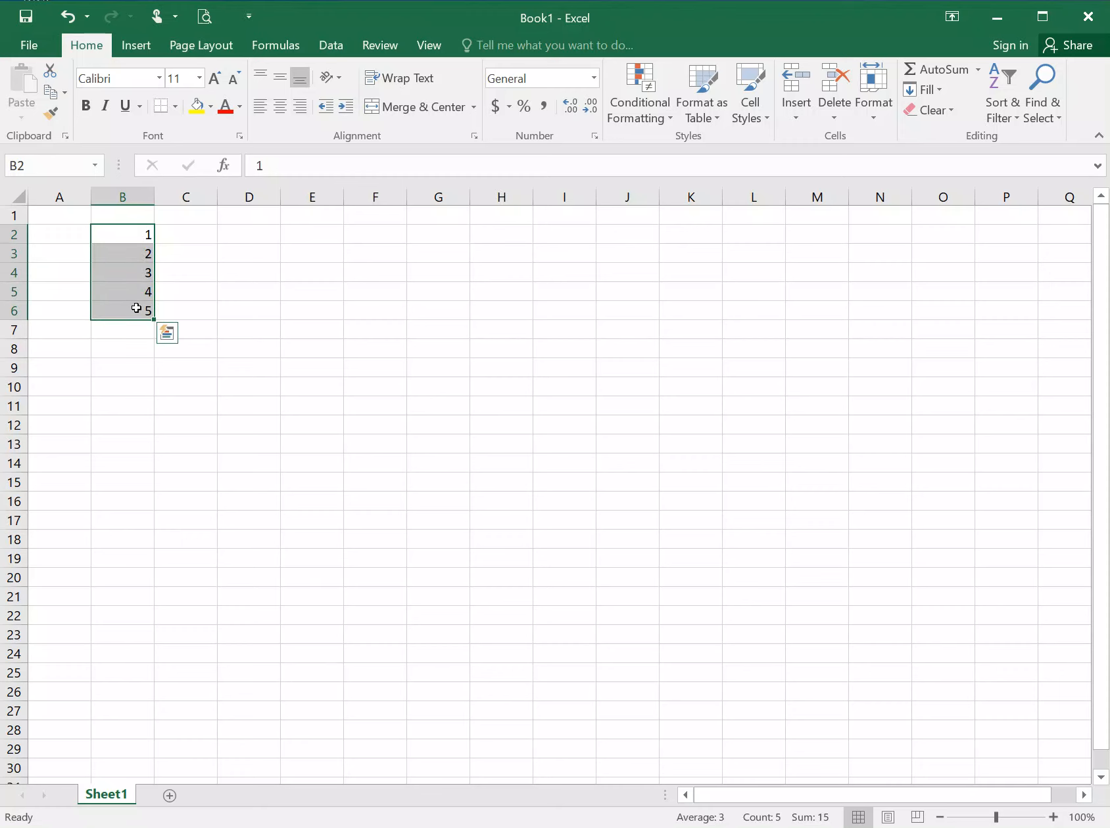
type("c")
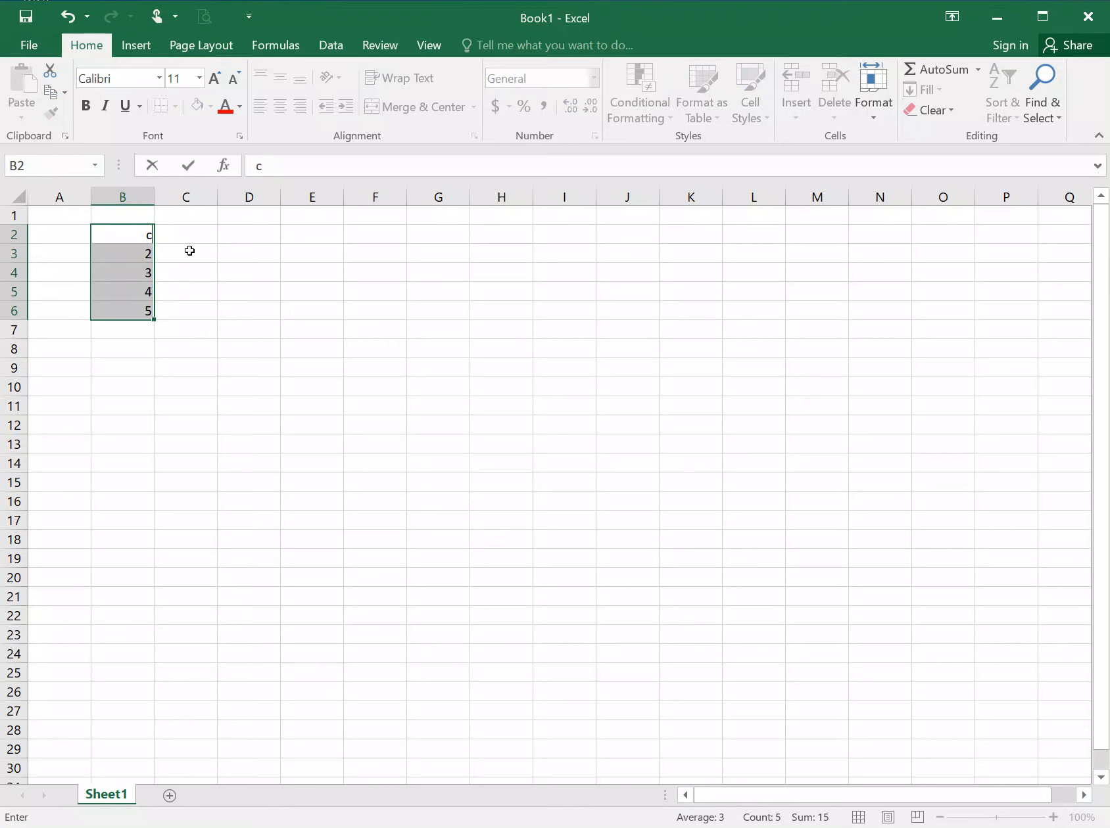
key("ctrl+z")
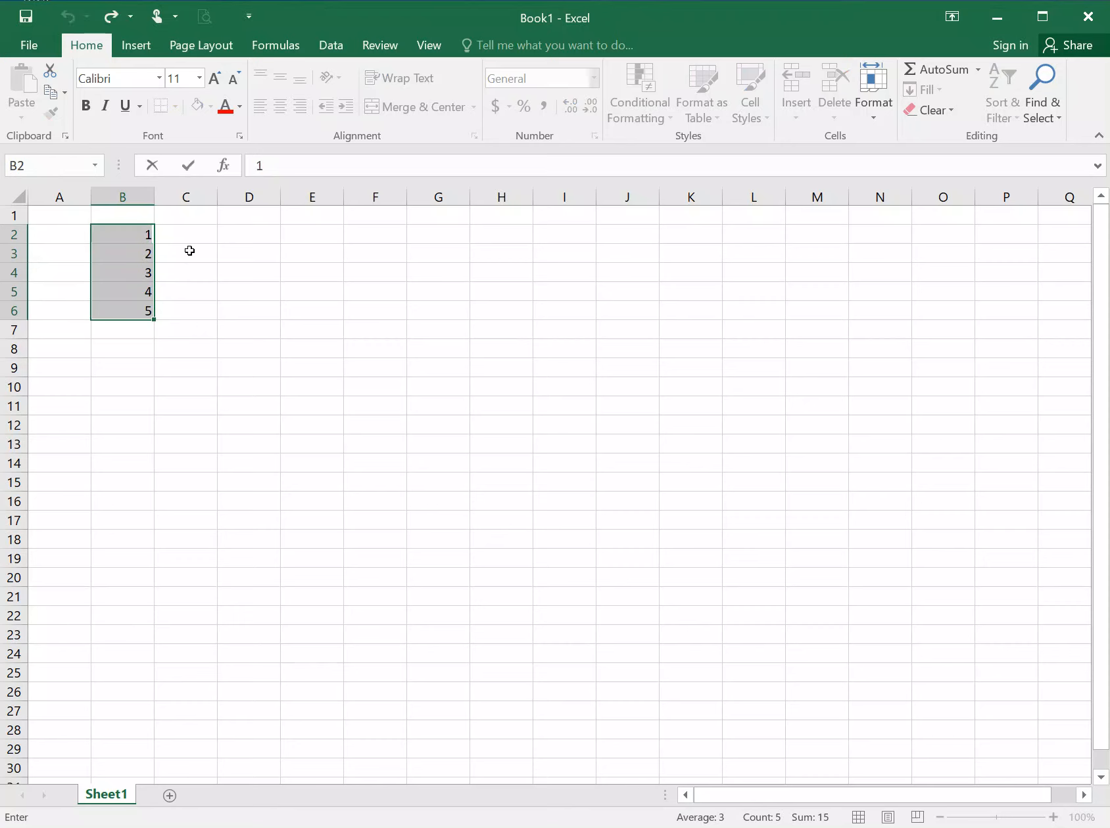
left_click(158, 284)
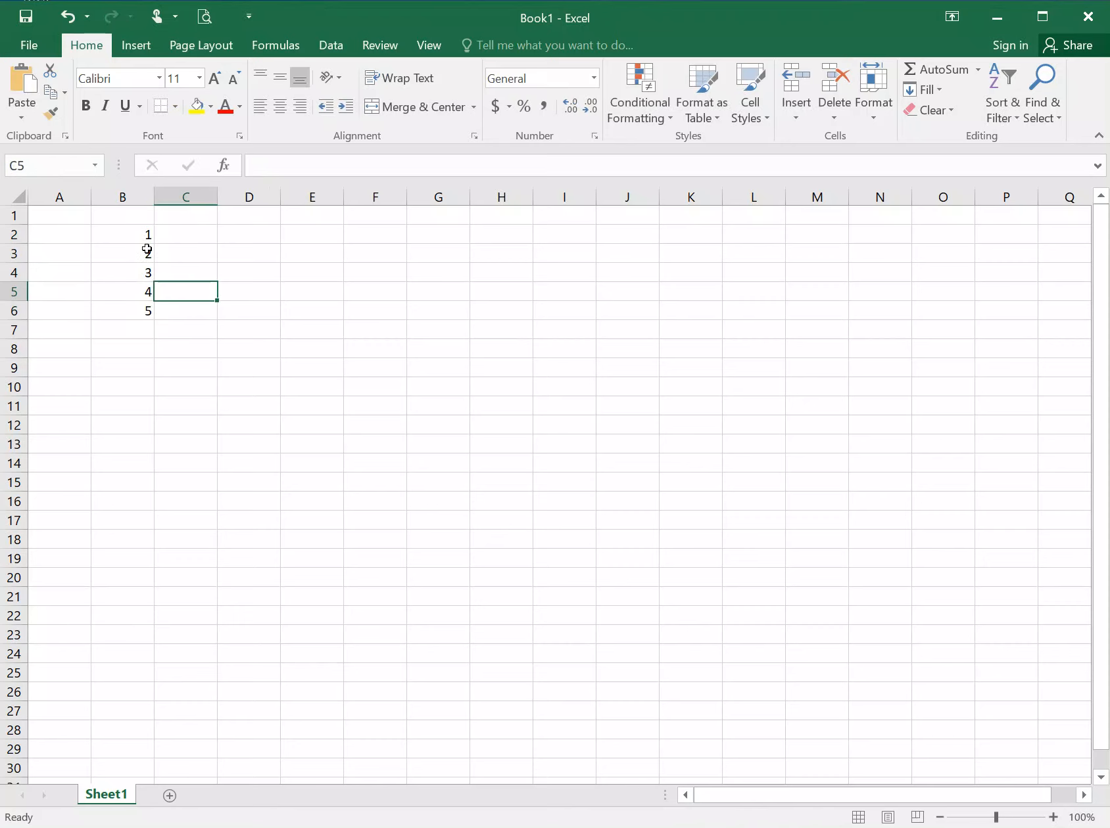
Copy the values in B2:B6 and paste them across the range C2:H6.
left_click_drag(136, 236, 136, 310)
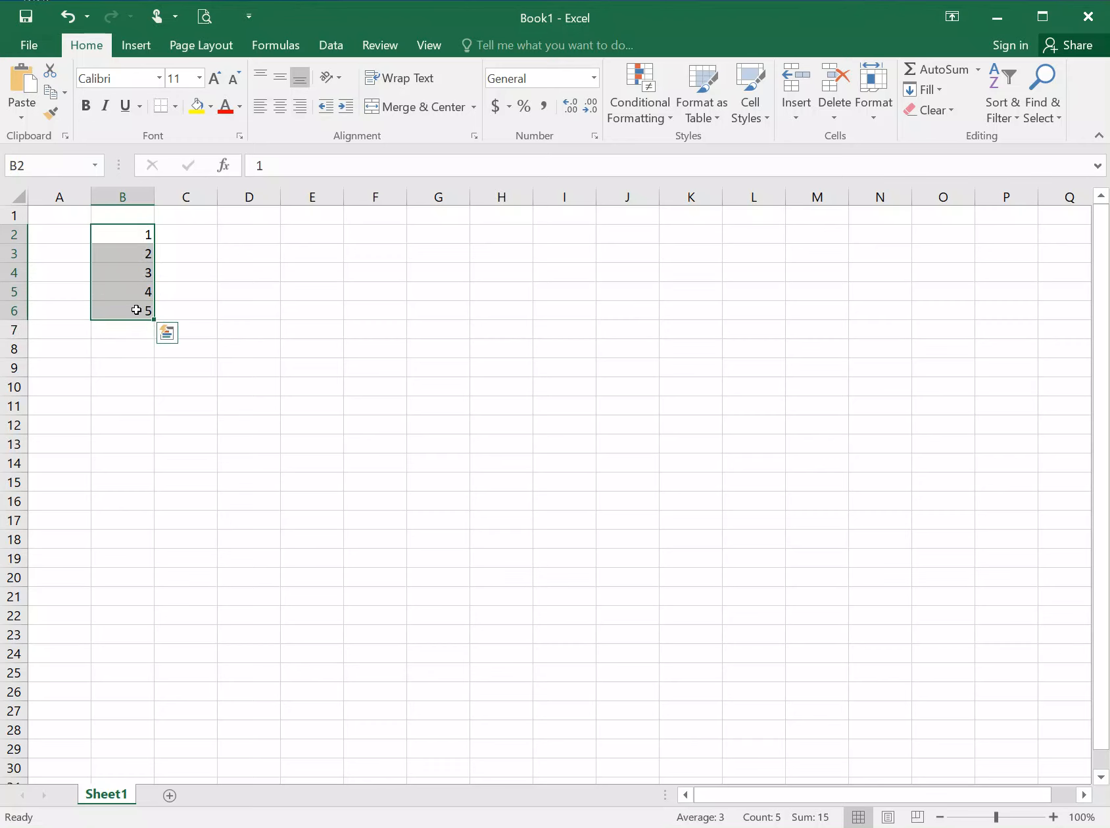
key("ctrl+c")
left_click_drag(181, 233, 531, 311)
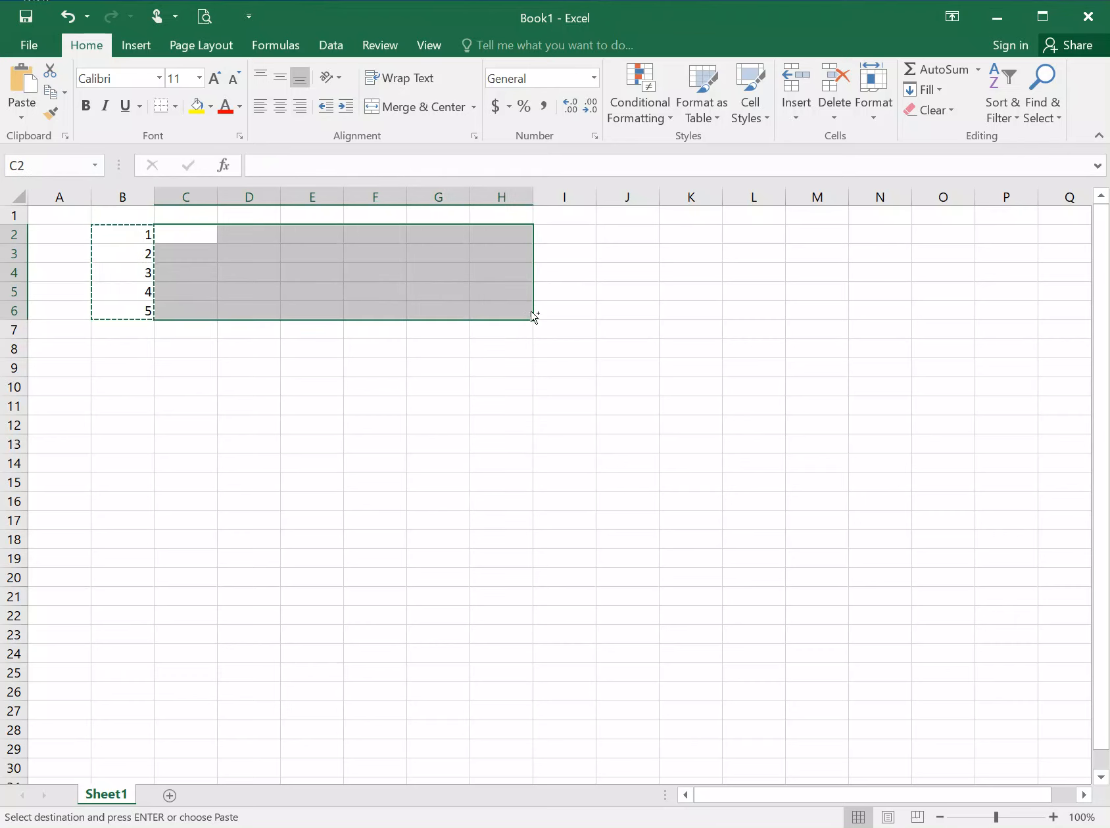
key("ctrl+v")
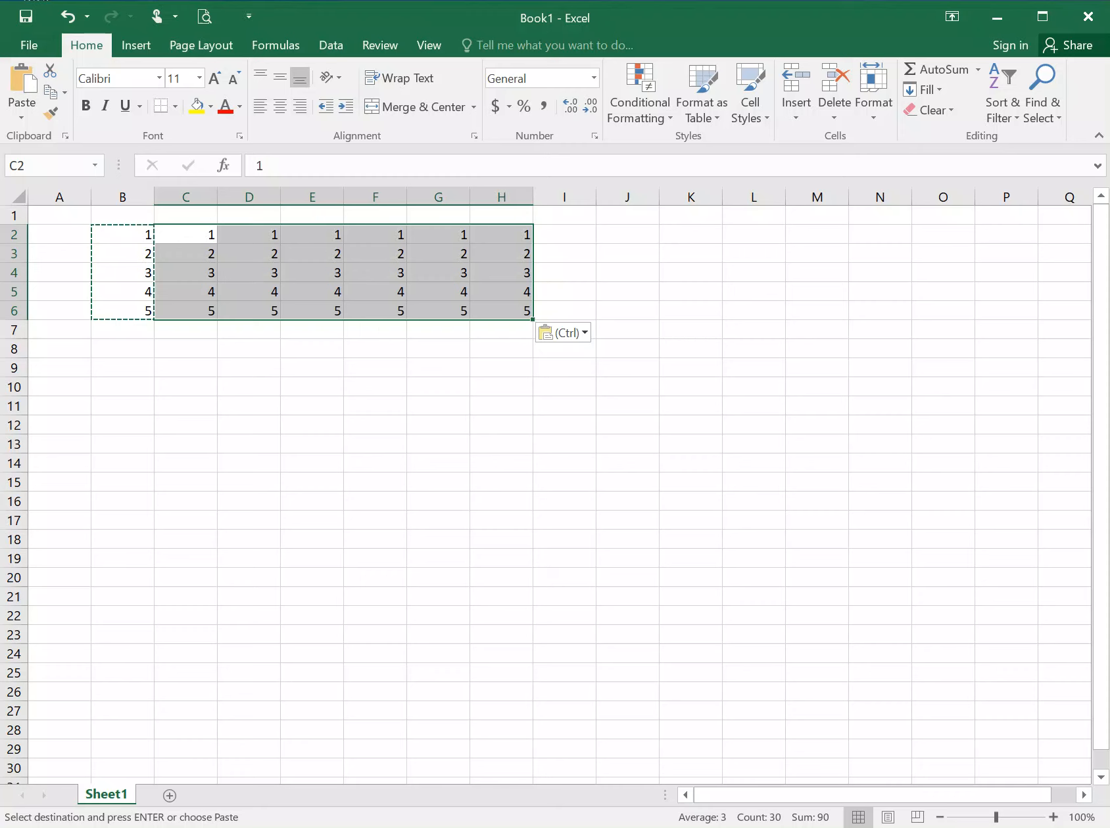
Enter the weekday headers M, T, W, T, F, S and S in cells B1 through H1.
left_click(68, 239)
left_click(141, 212)
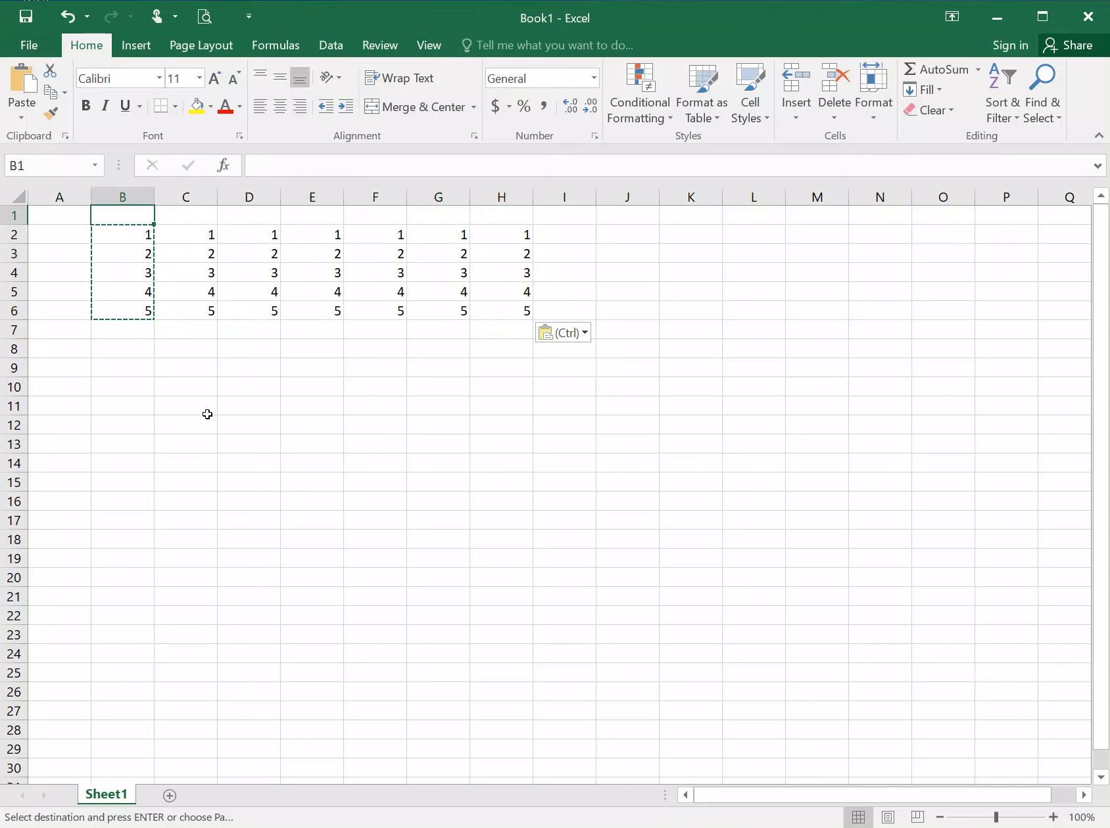
type("M")
key("Tab")
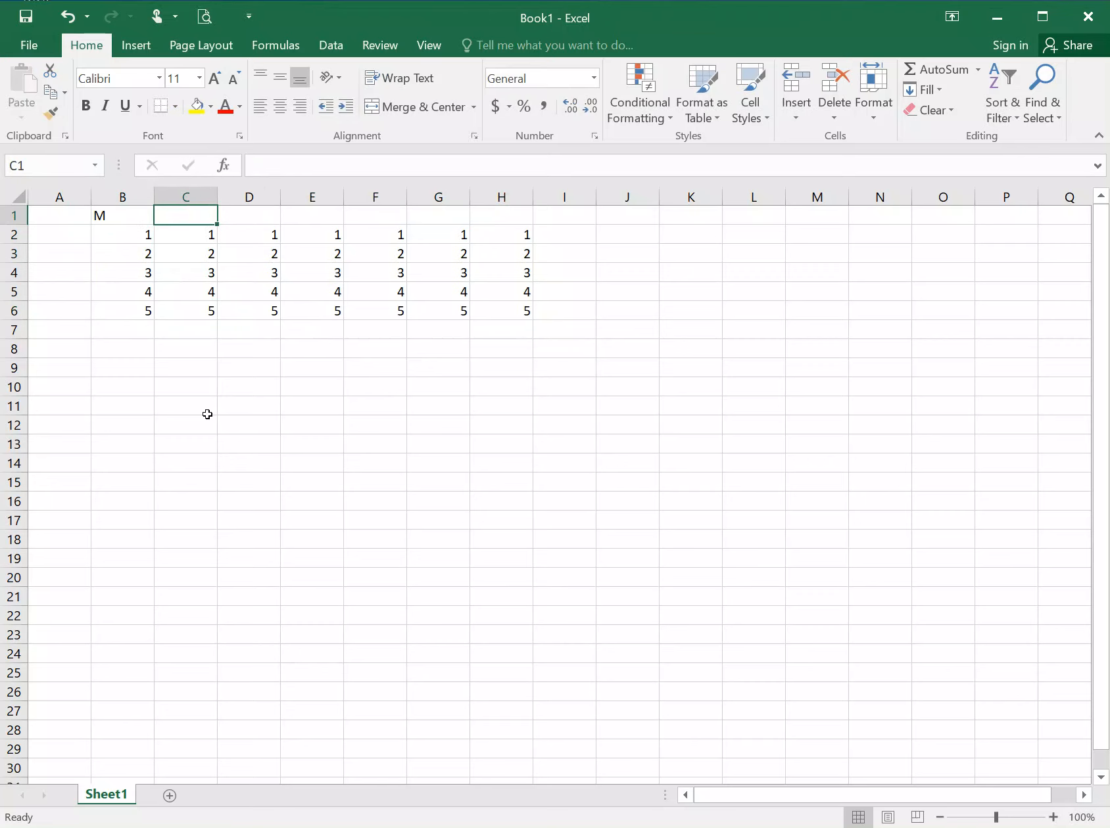
type("T")
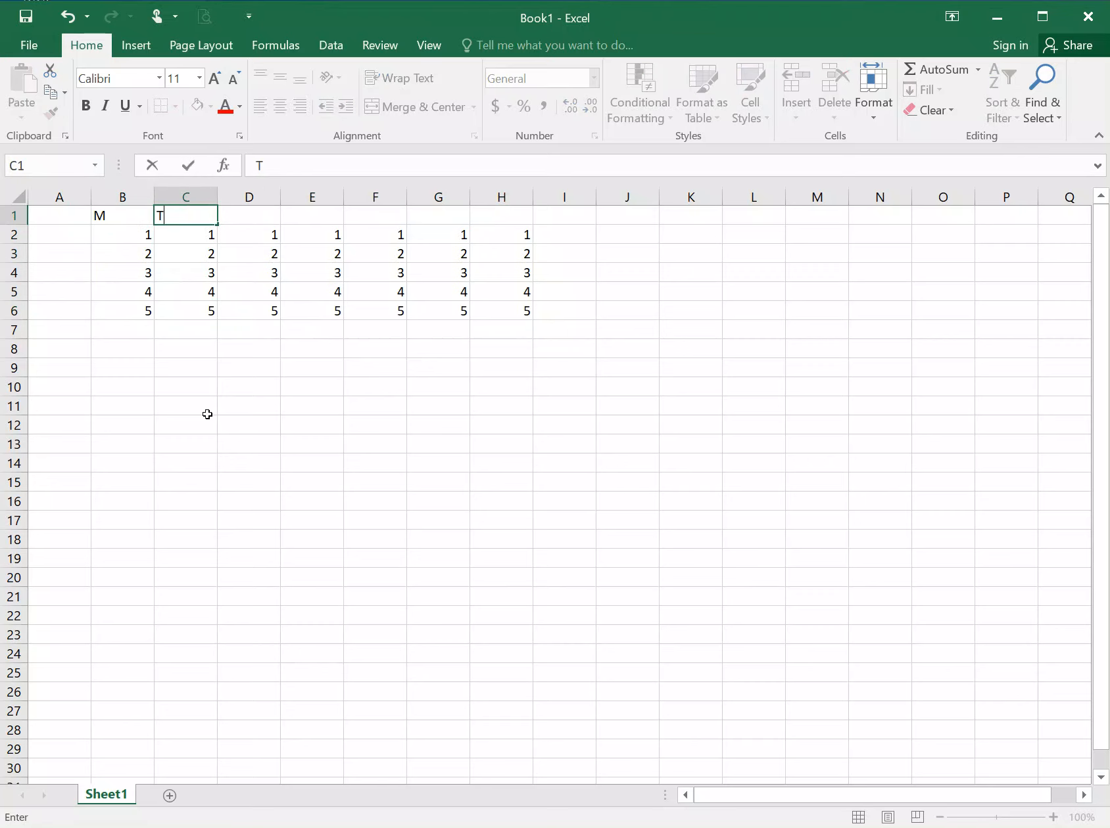
key("Tab")
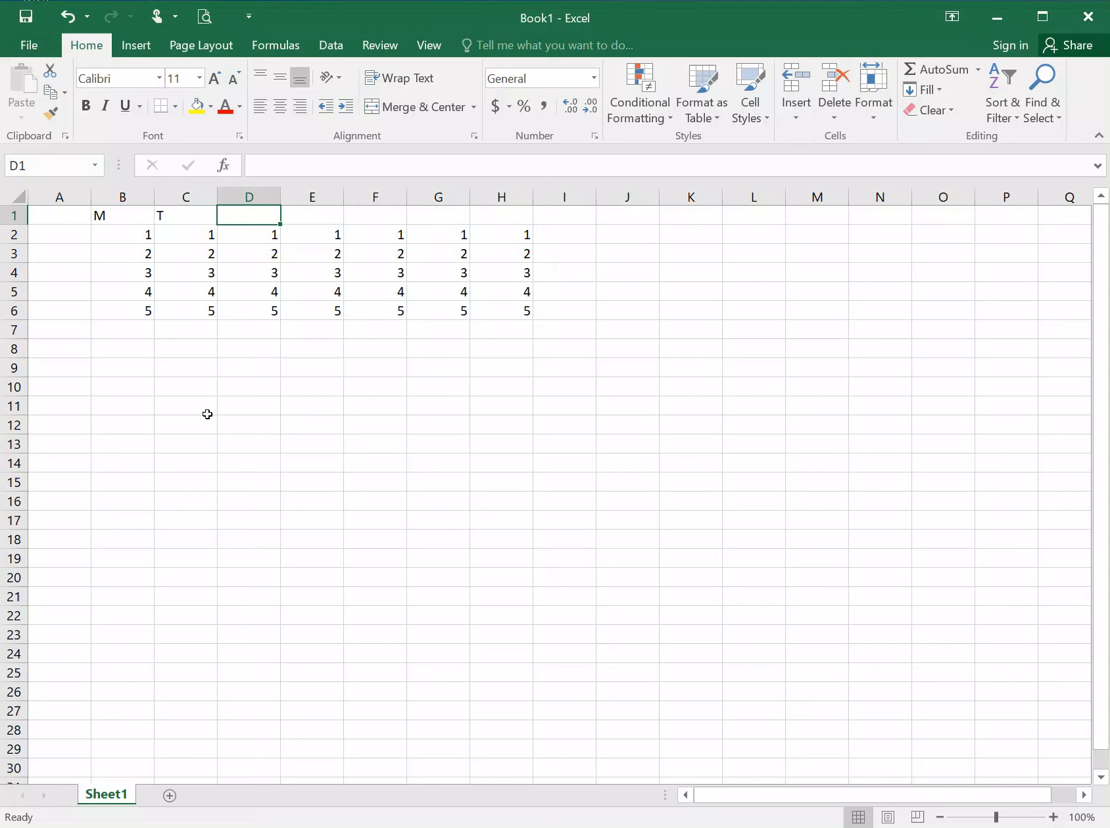
type("W")
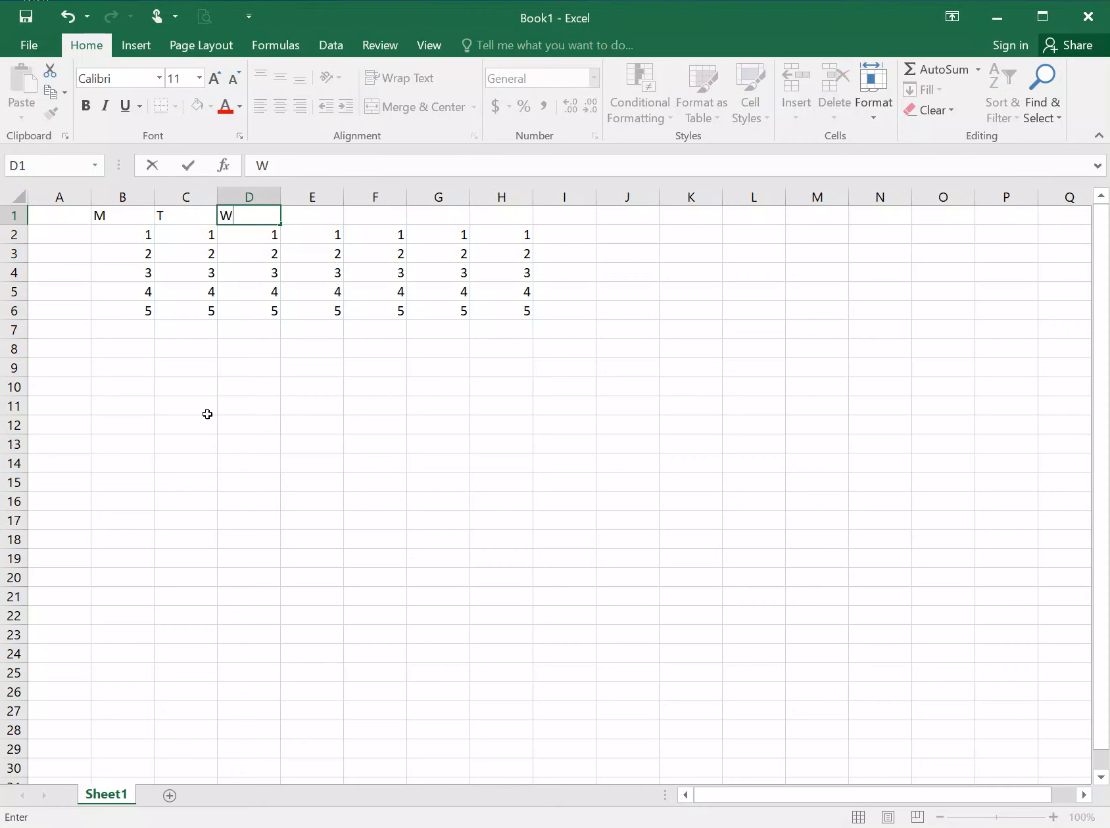
key("Tab")
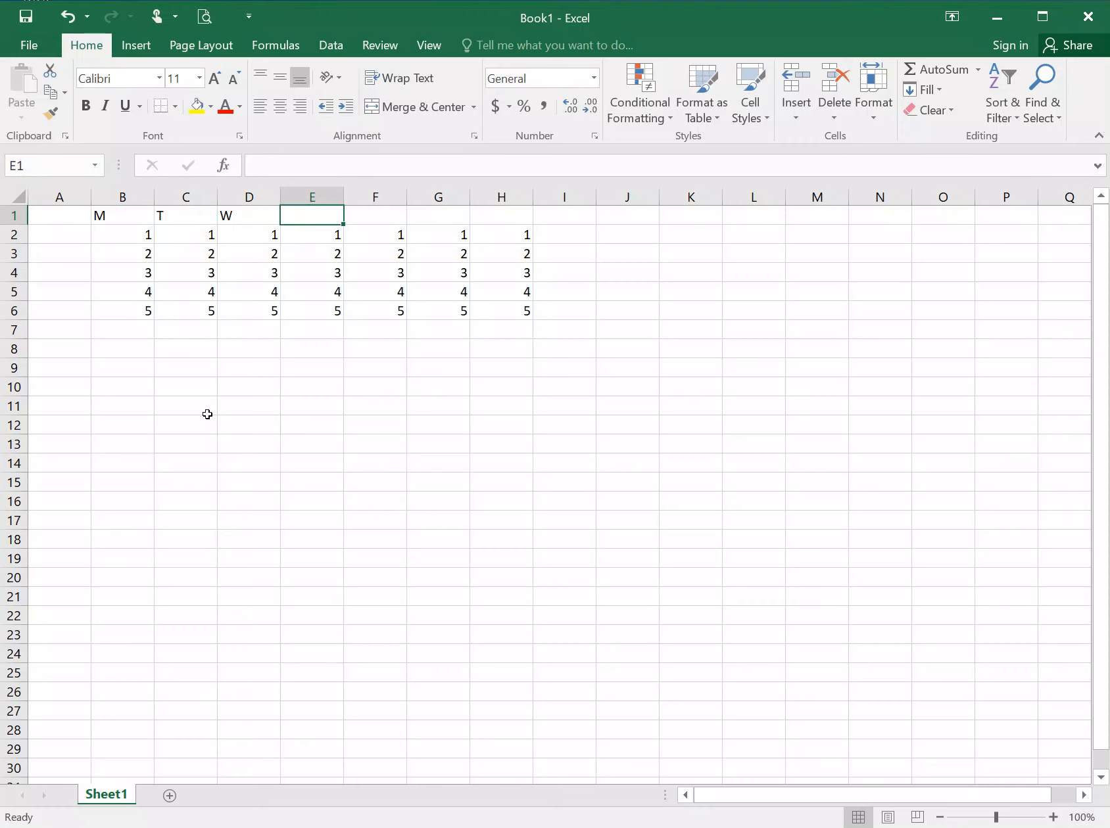
type("T")
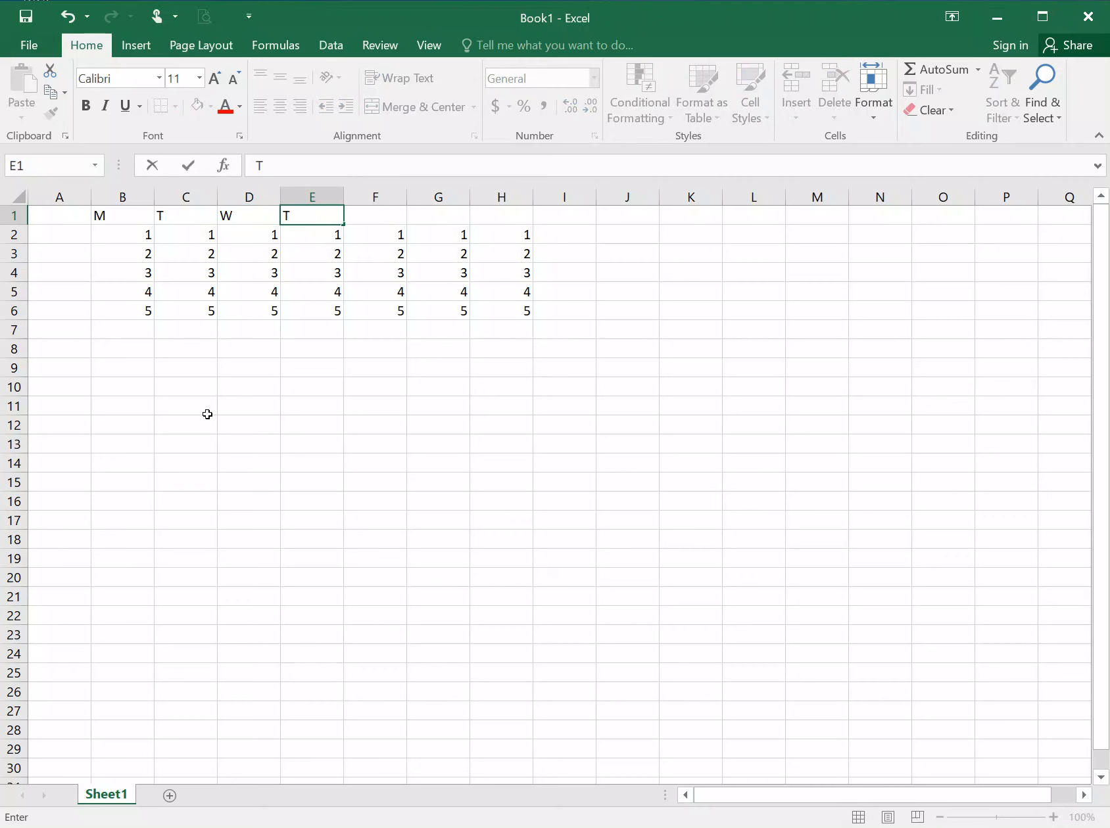
key("Tab")
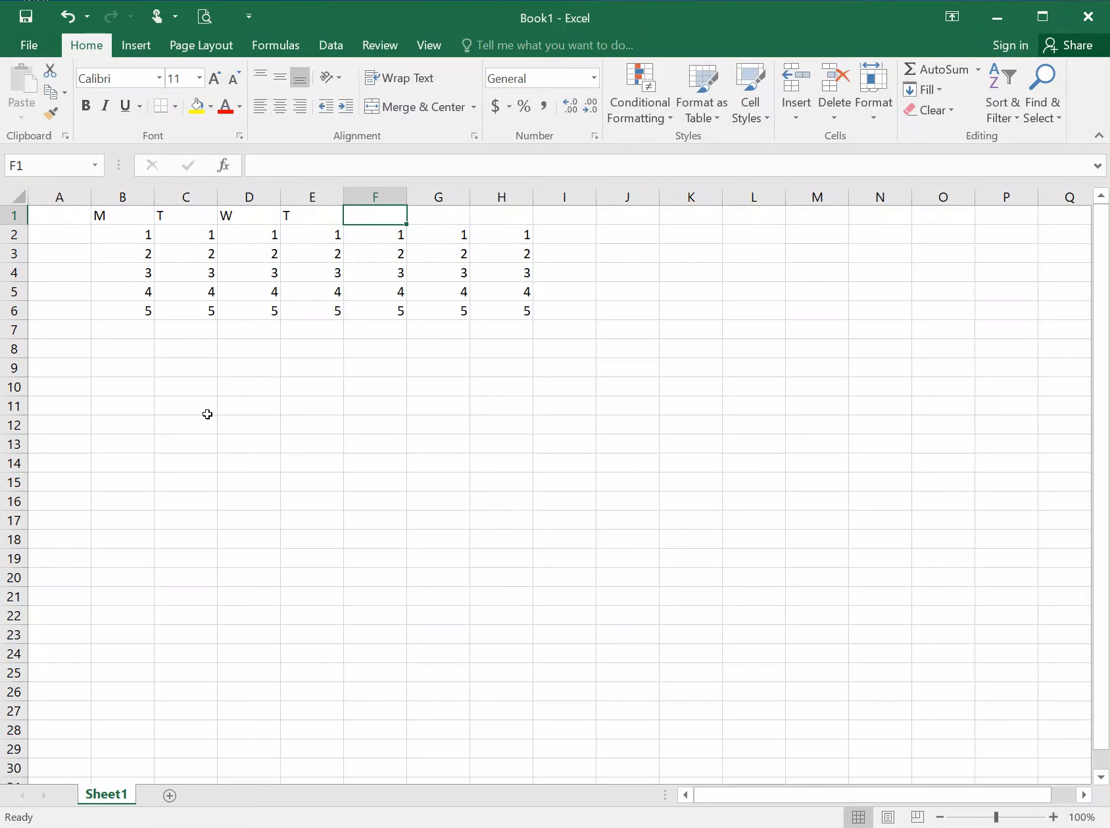
type("F")
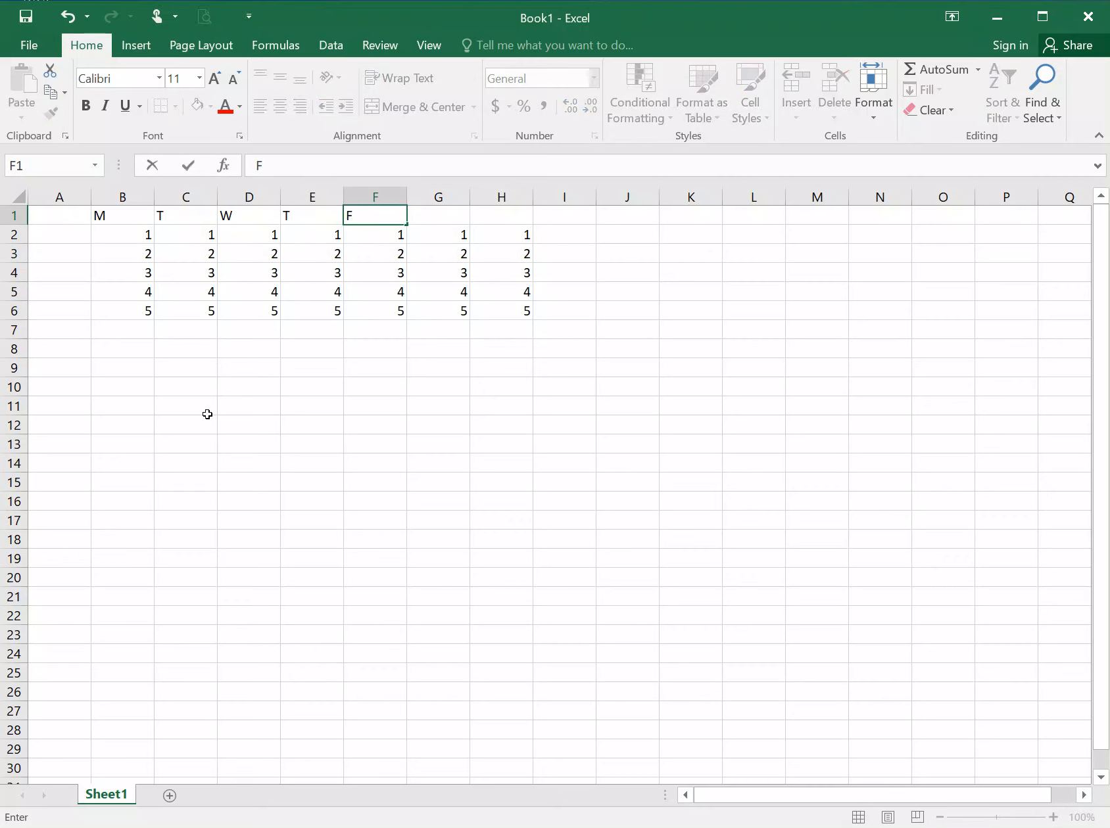
key("Tab")
type("S")
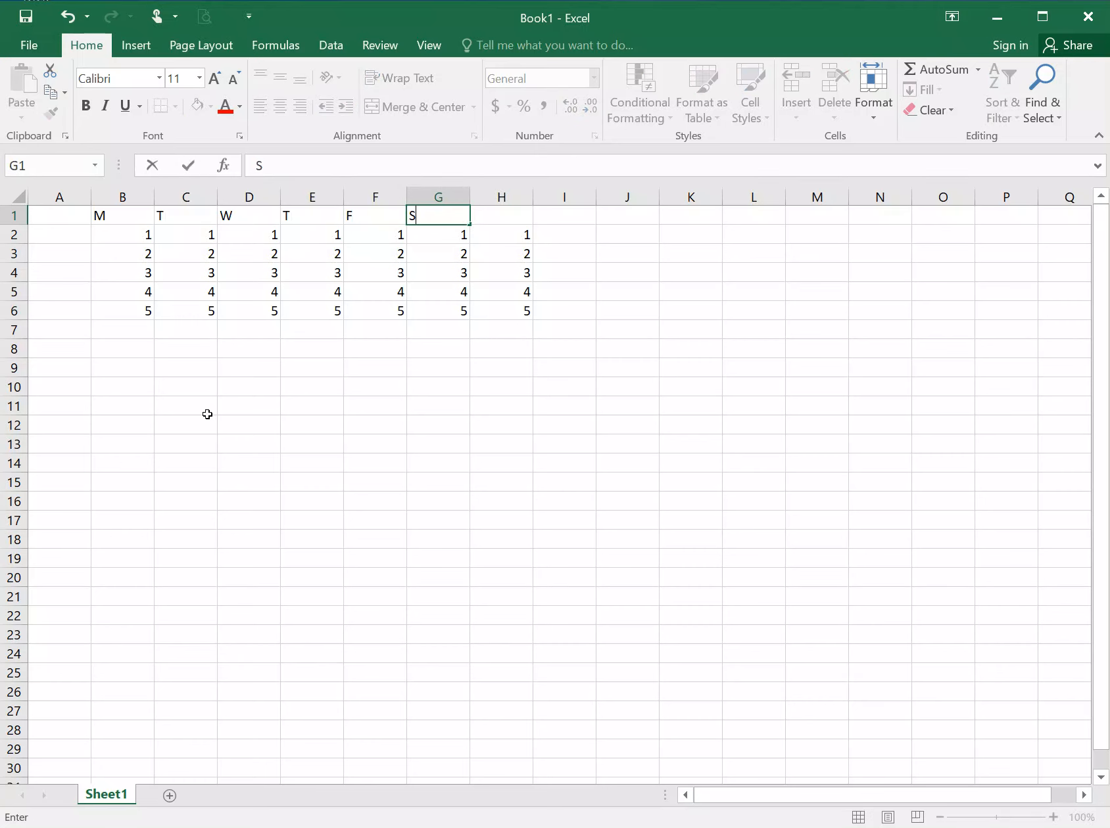
key("Tab")
type("S")
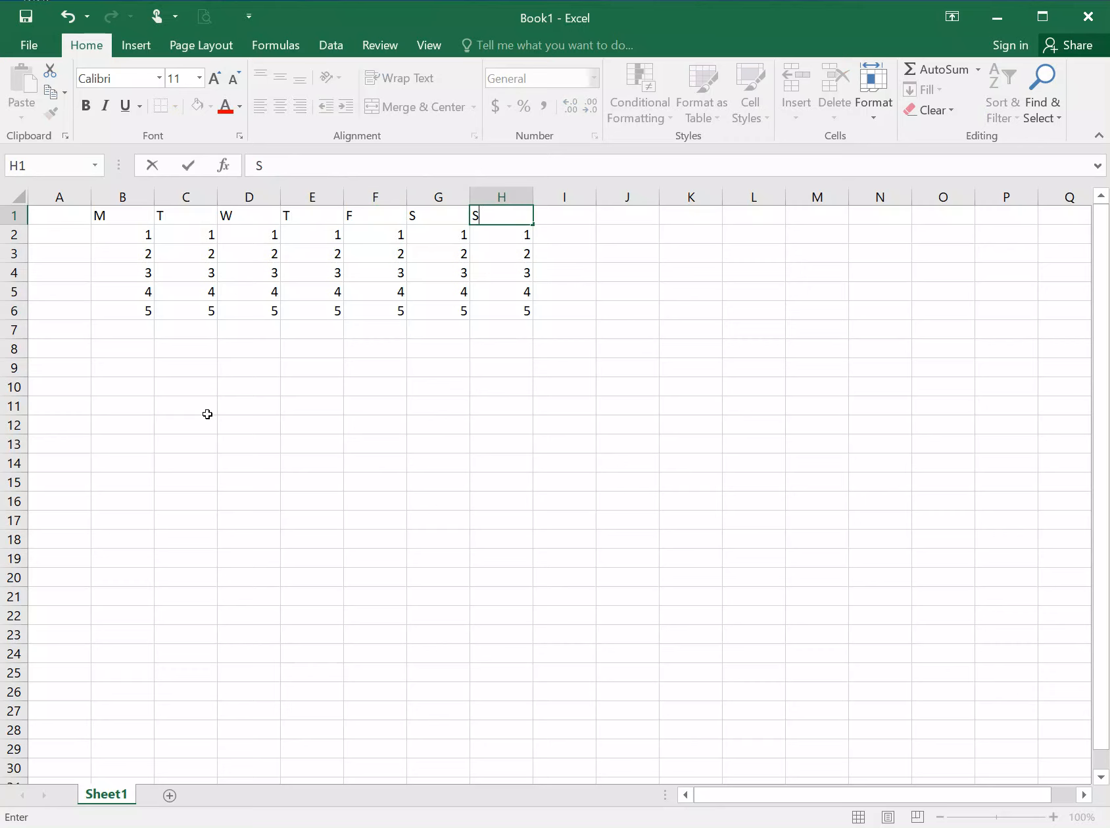
left_click(322, 392)
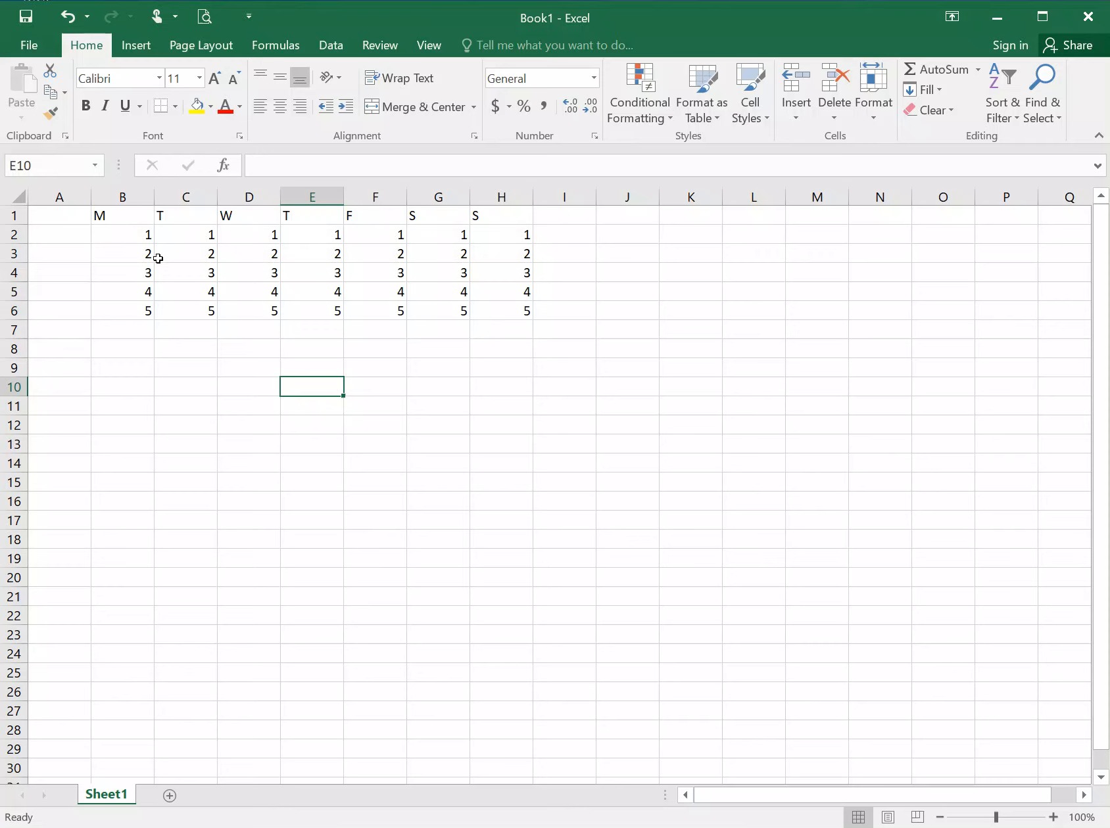
Center the weekday headers in B1:H1 both vertically and horizontally.
left_click_drag(137, 211, 525, 213)
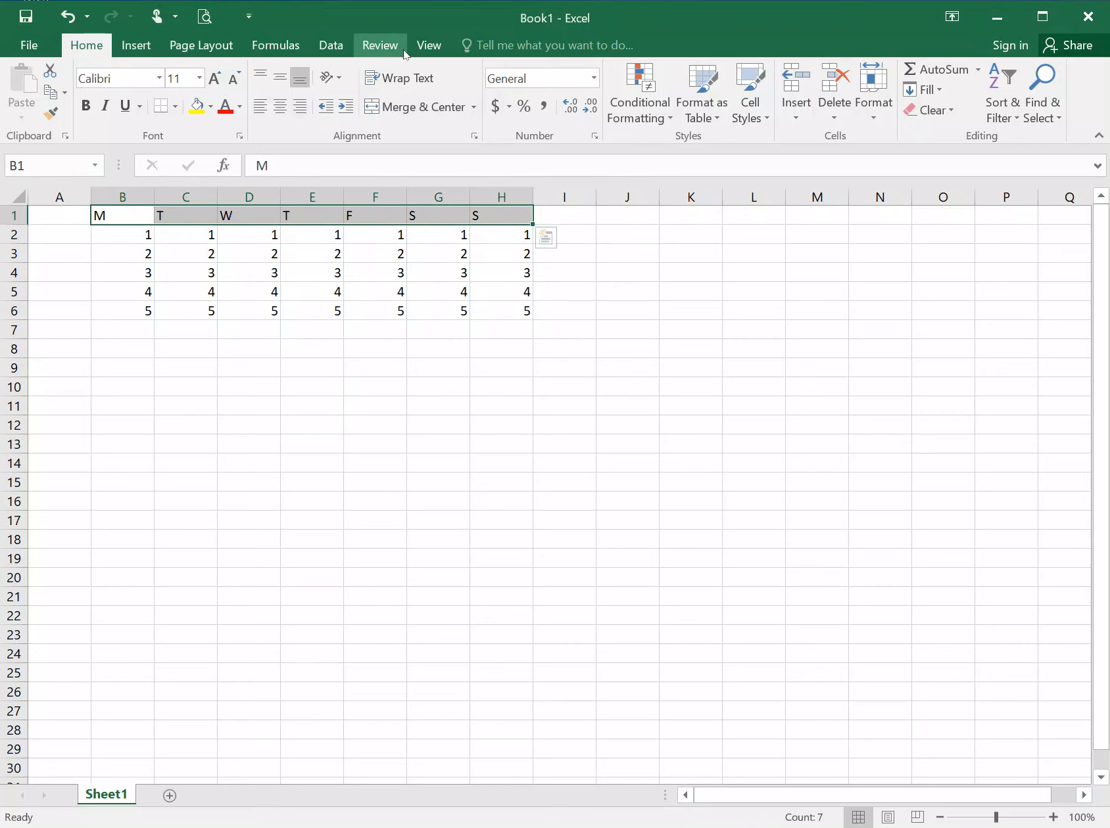
left_click(277, 81)
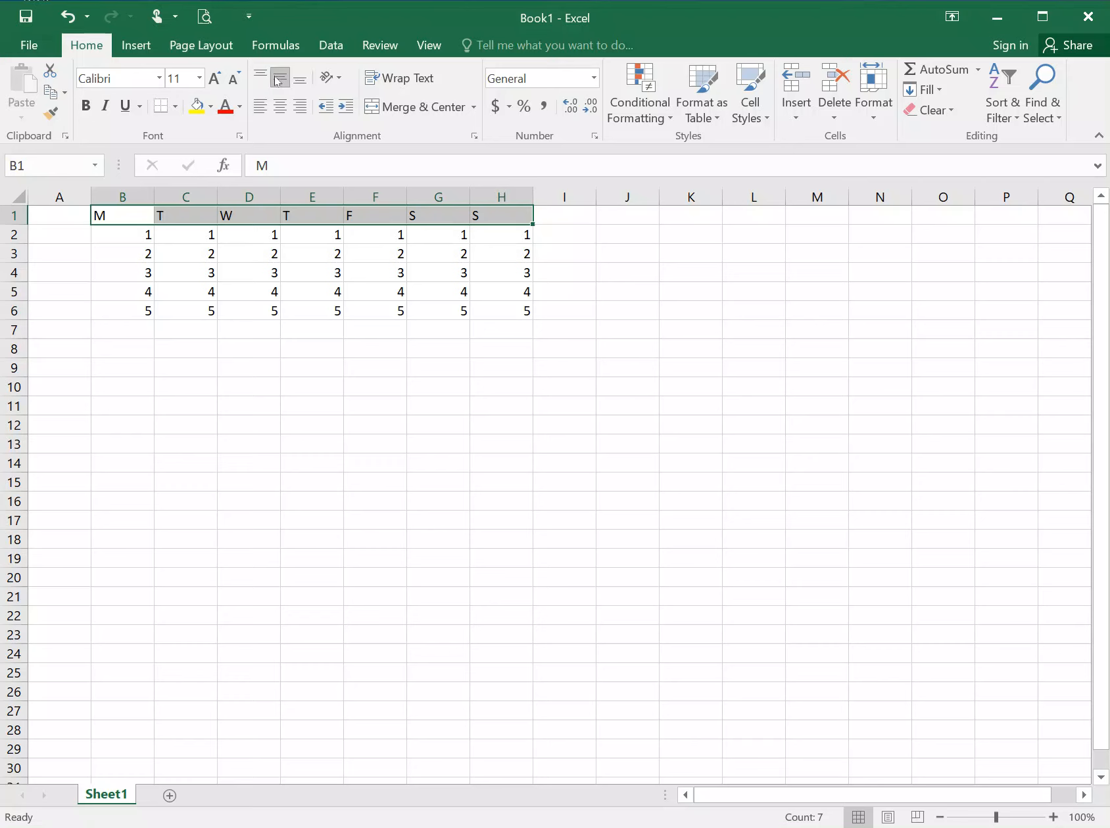
left_click(280, 108)
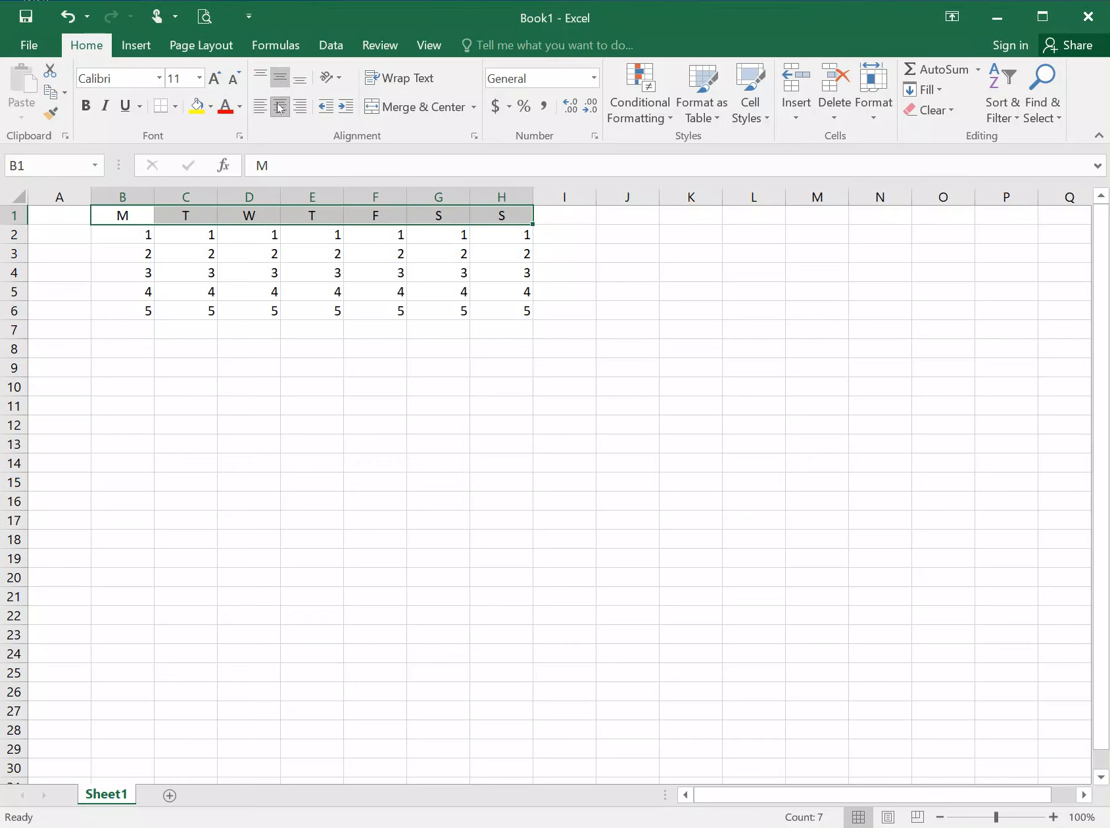
left_click(603, 467)
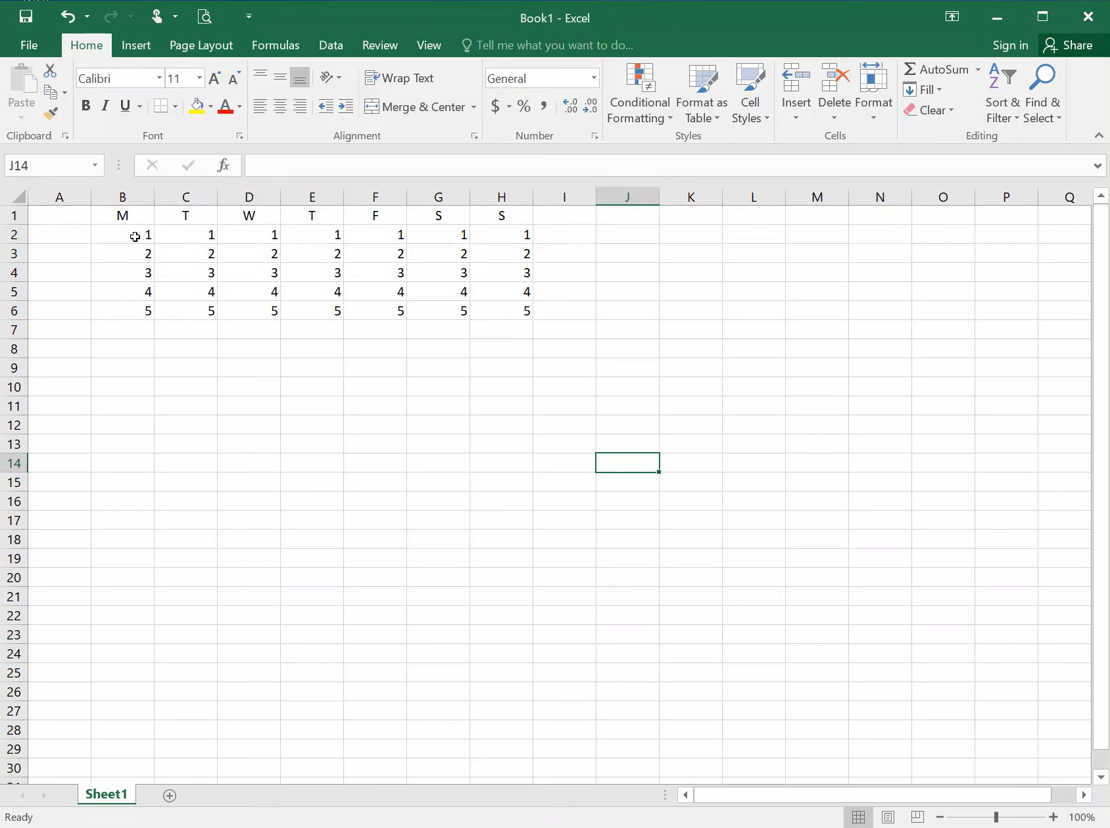
Fill B7:H7 with AutoSum totals of rows 2 to 6 for each column, and clear those totals.
left_click_drag(135, 237, 131, 336)
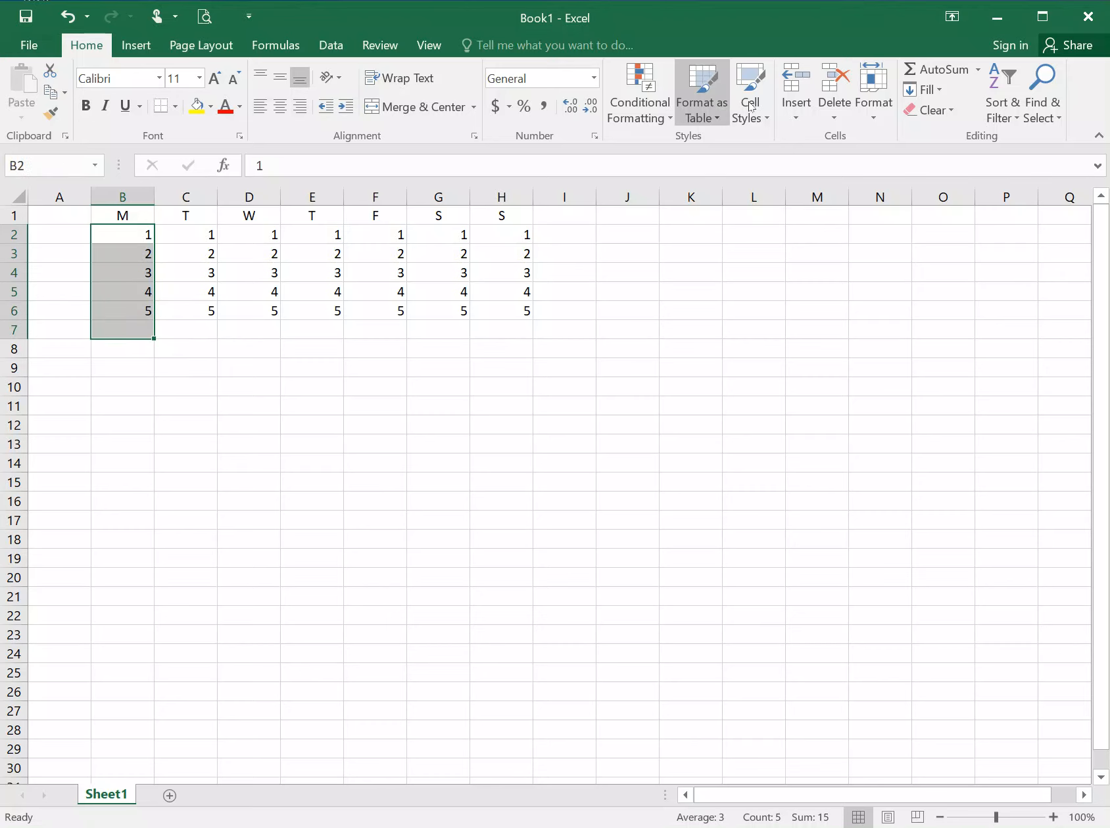
left_click(935, 70)
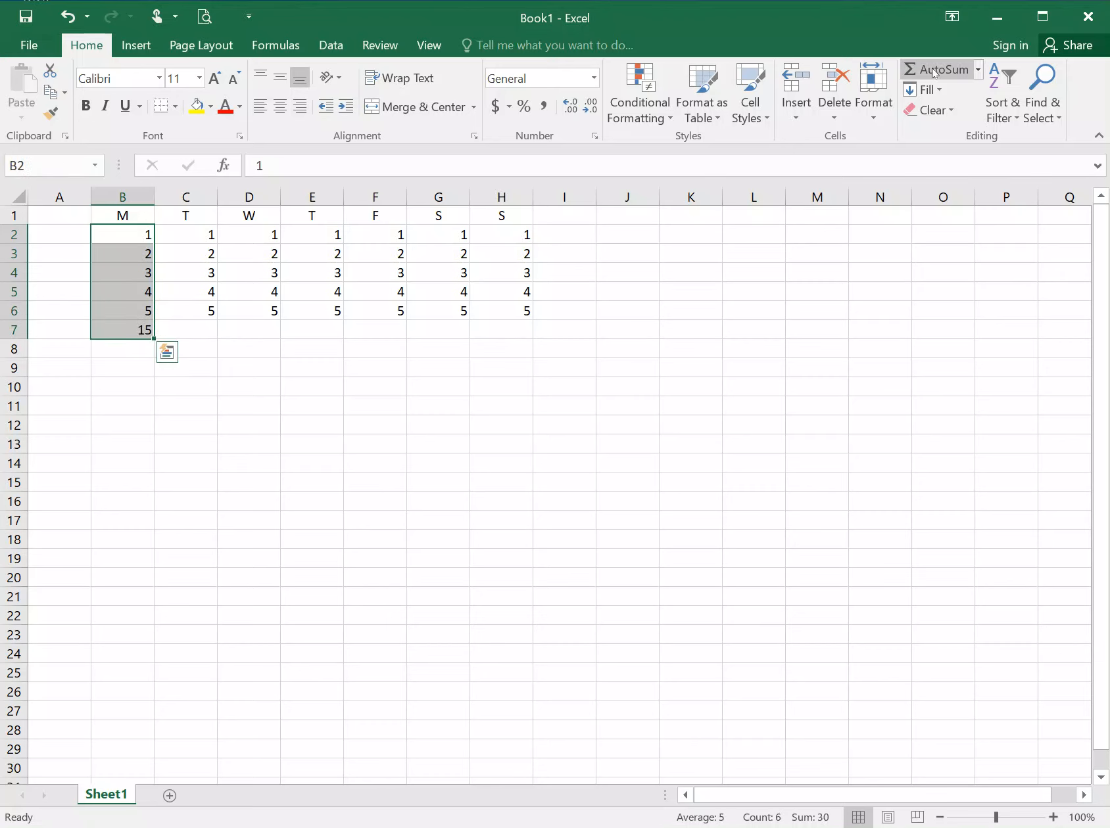
left_click(115, 333)
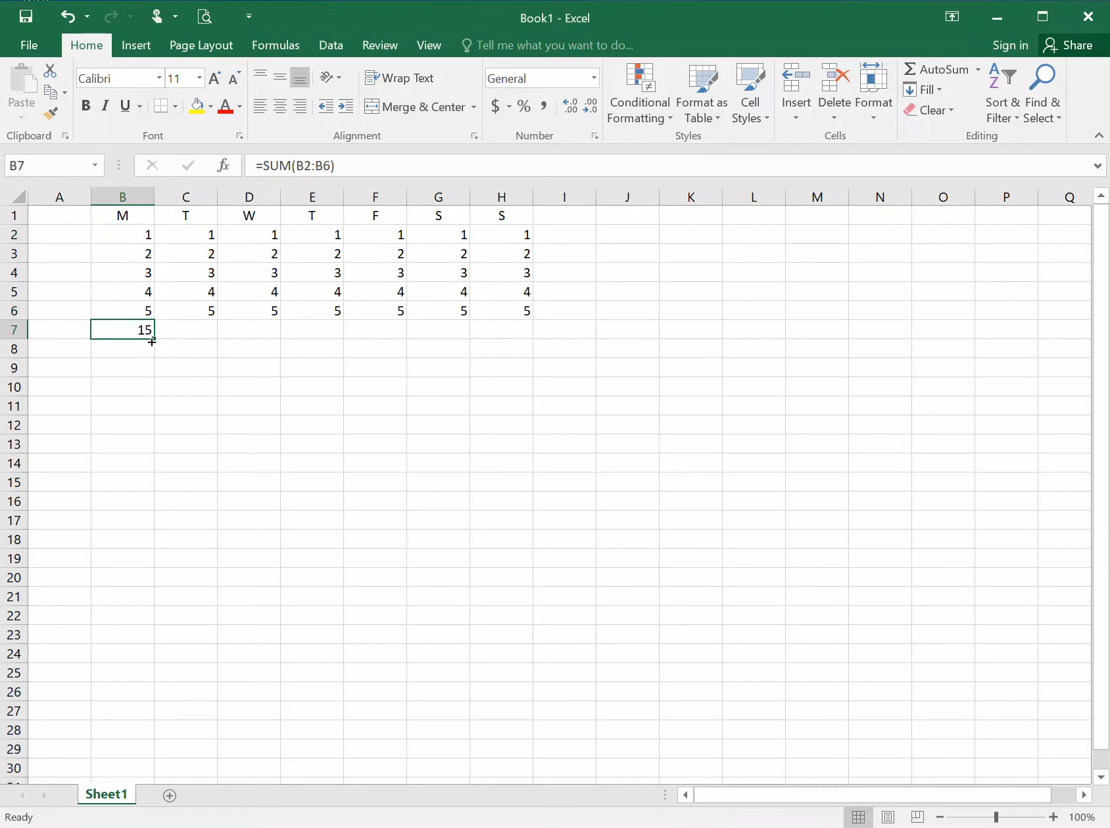
left_click_drag(152, 342, 515, 331)
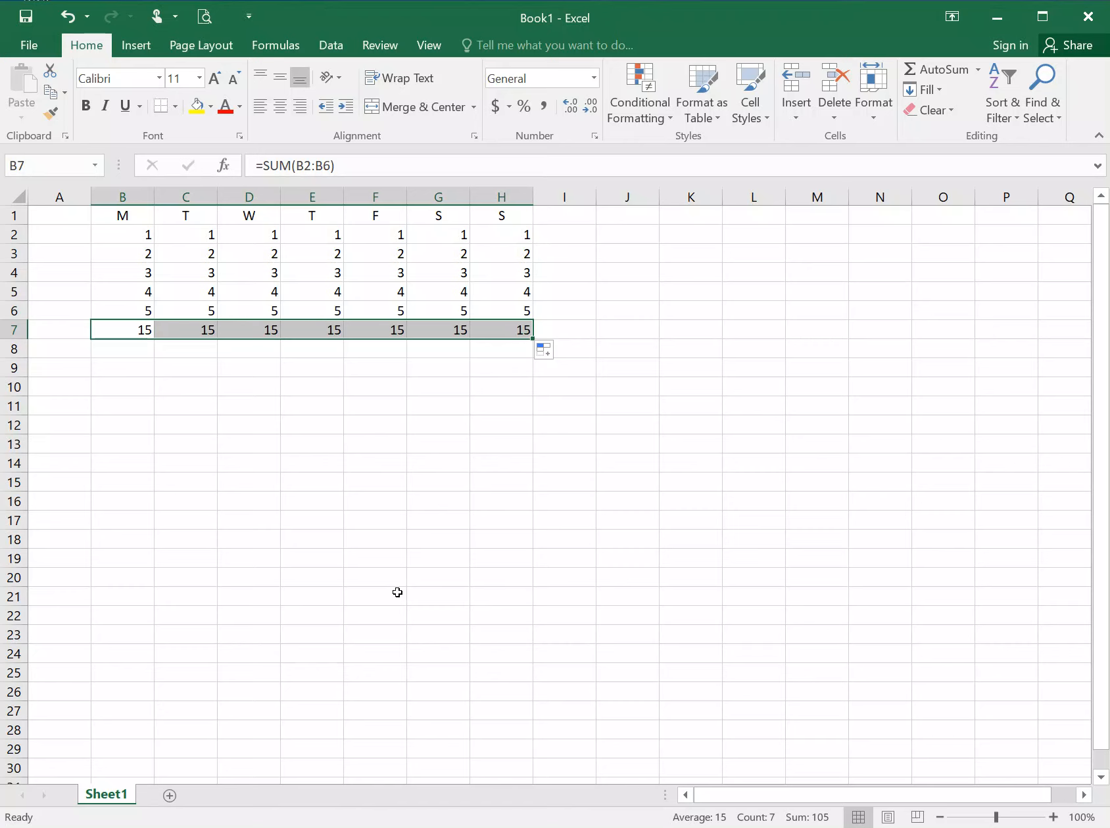
key("Delete")
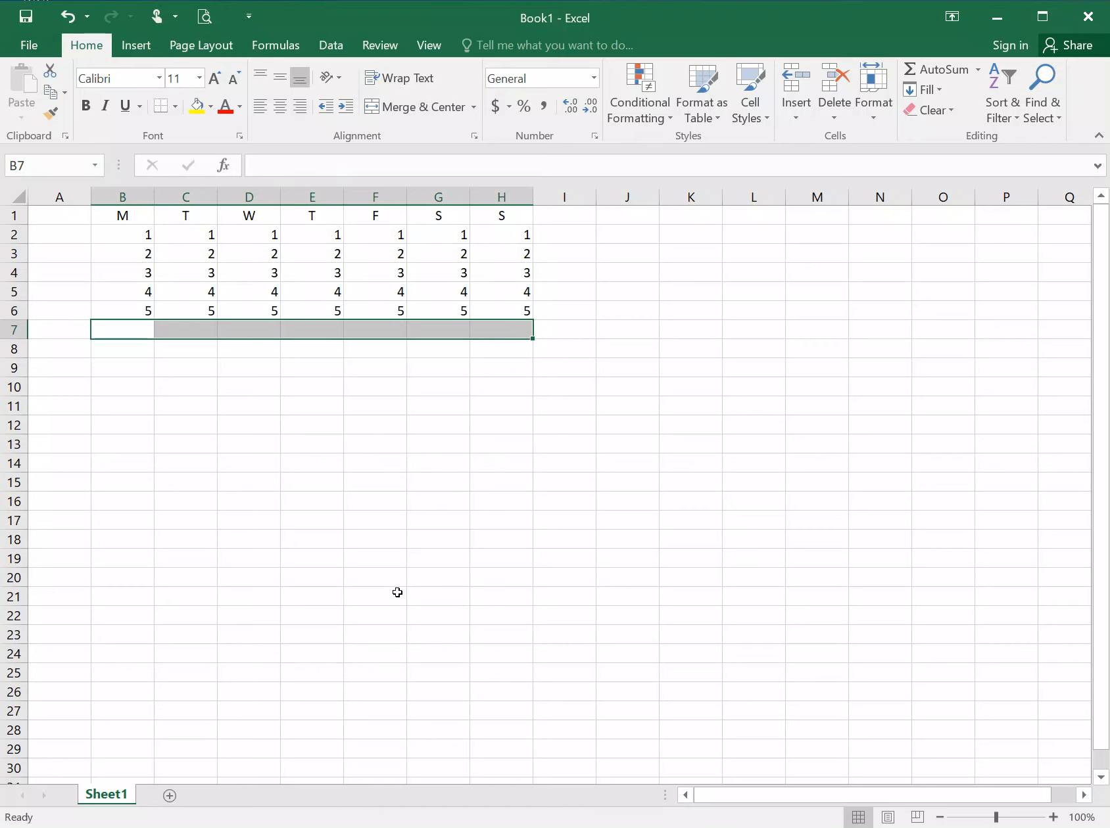
Enter the addition formula =B2+B3+B4+B5+B6 in cell B7 to total the Monday column.
left_click(125, 327)
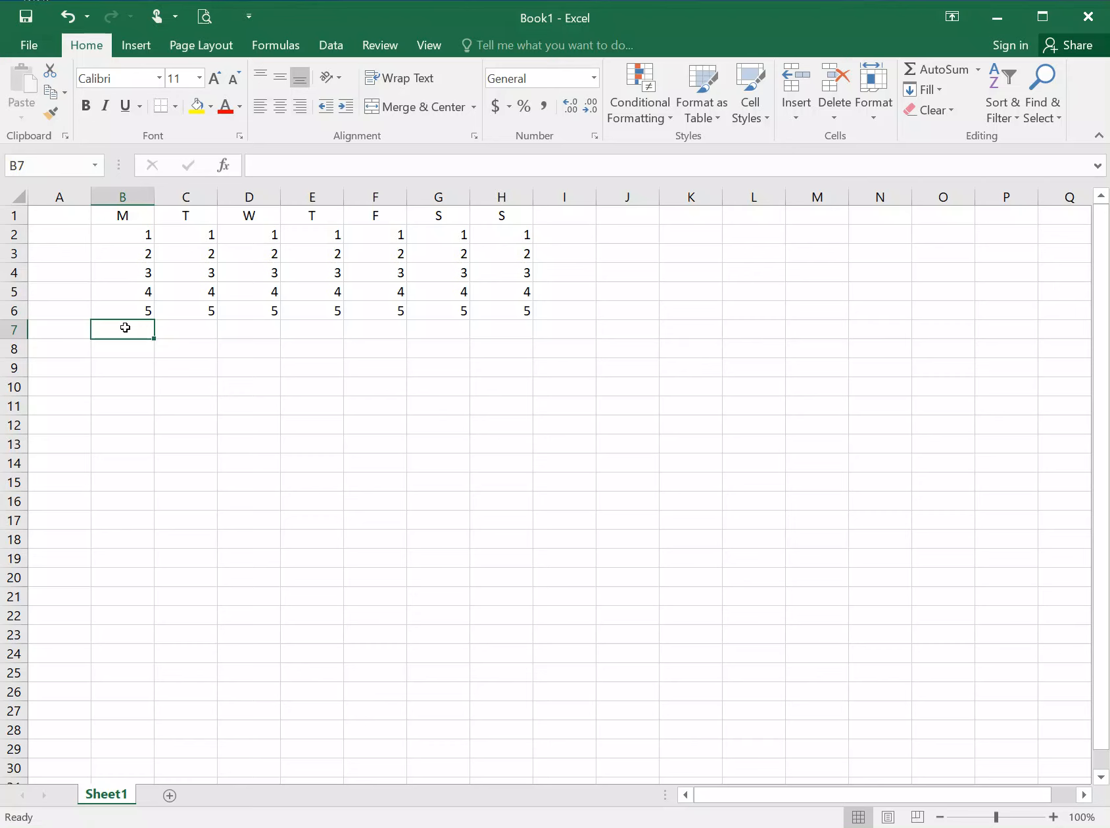
type("=")
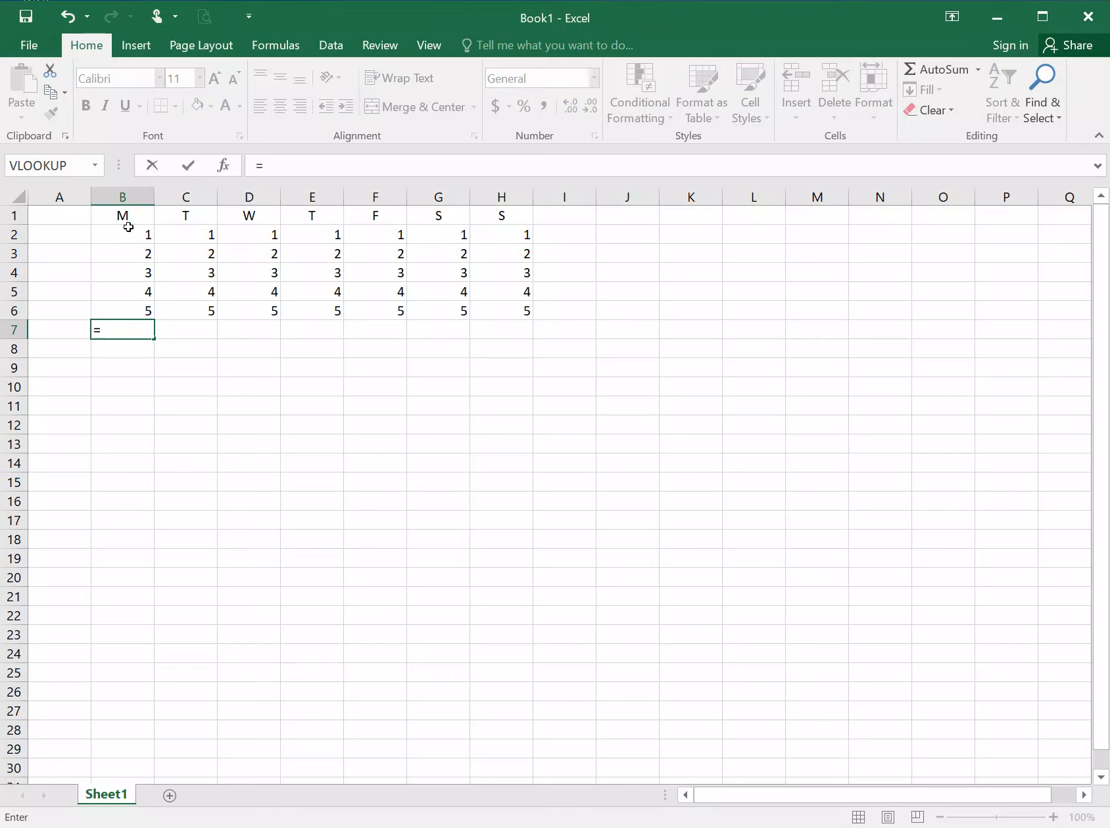
left_click(133, 236)
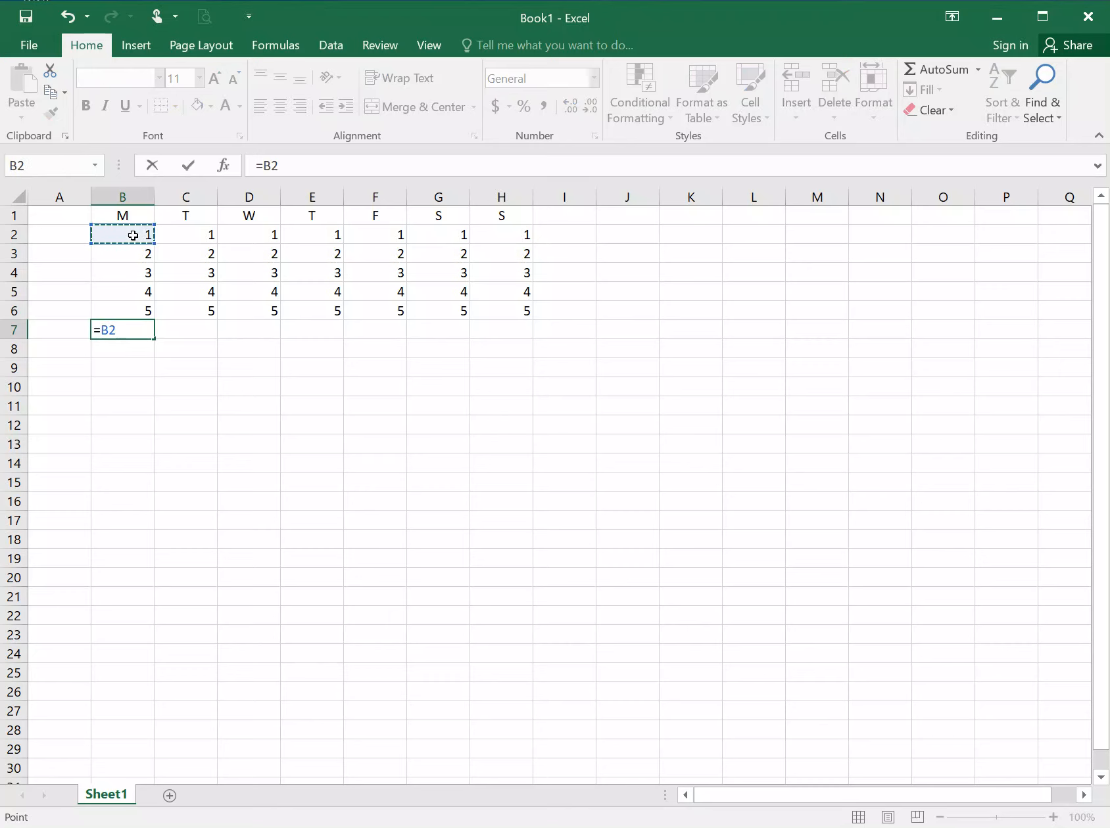
type("+")
left_click(130, 258)
type("+")
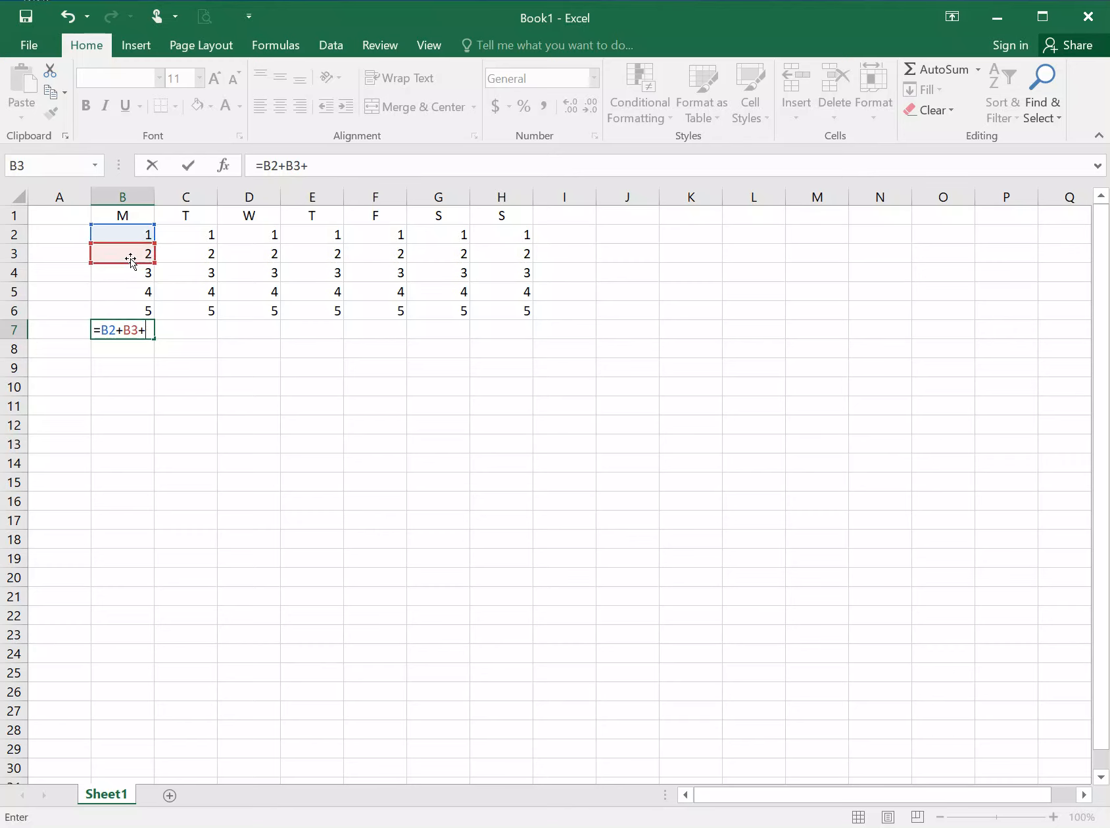
left_click(121, 277)
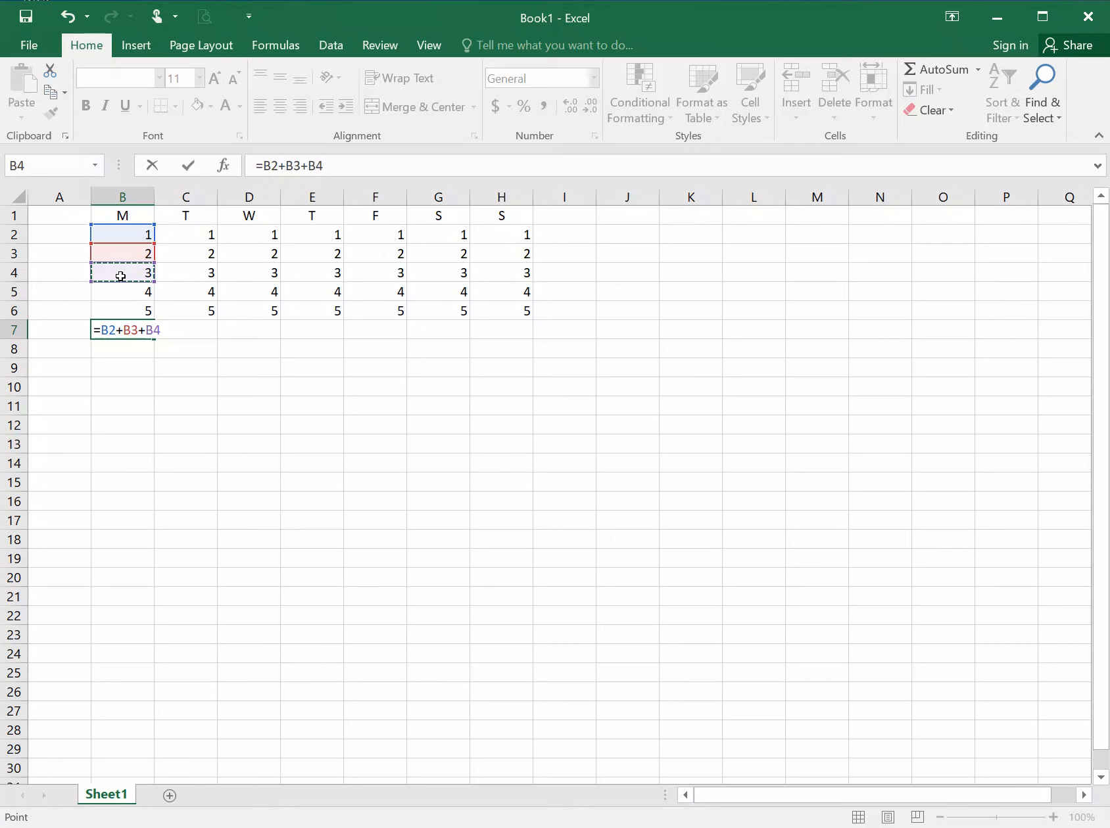
type("+")
left_click(123, 299)
type("+")
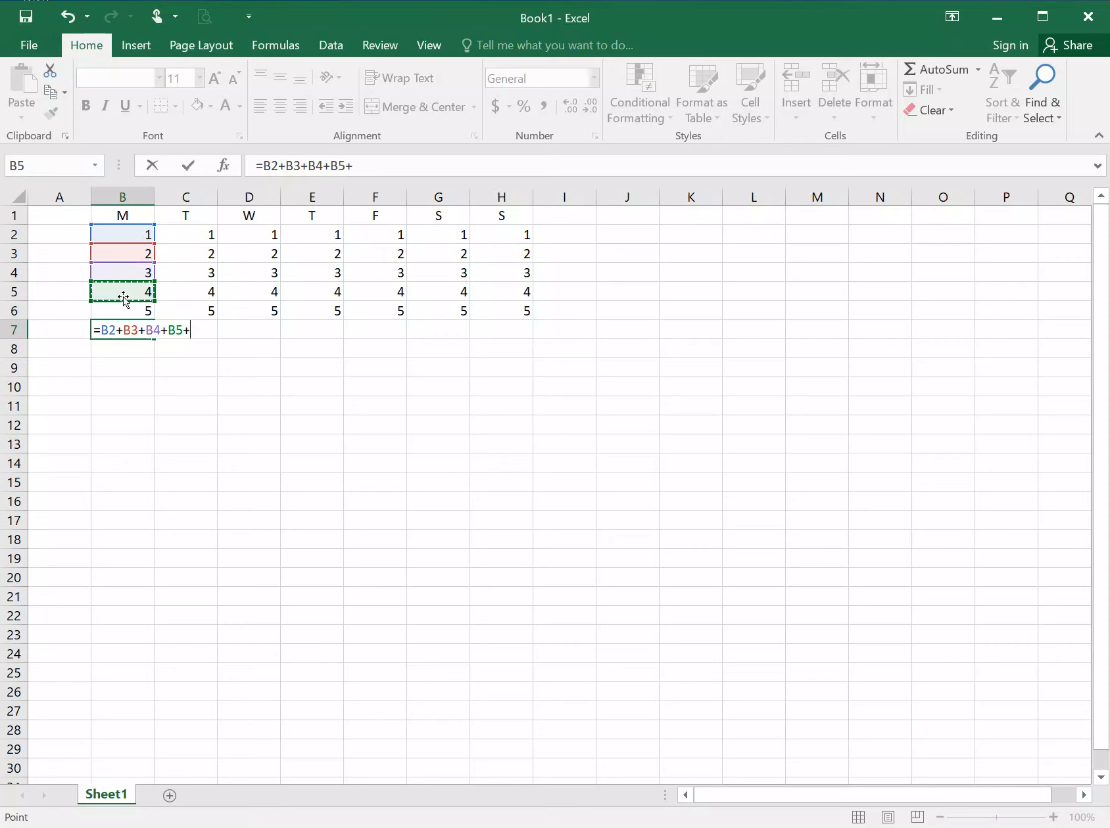
left_click(121, 311)
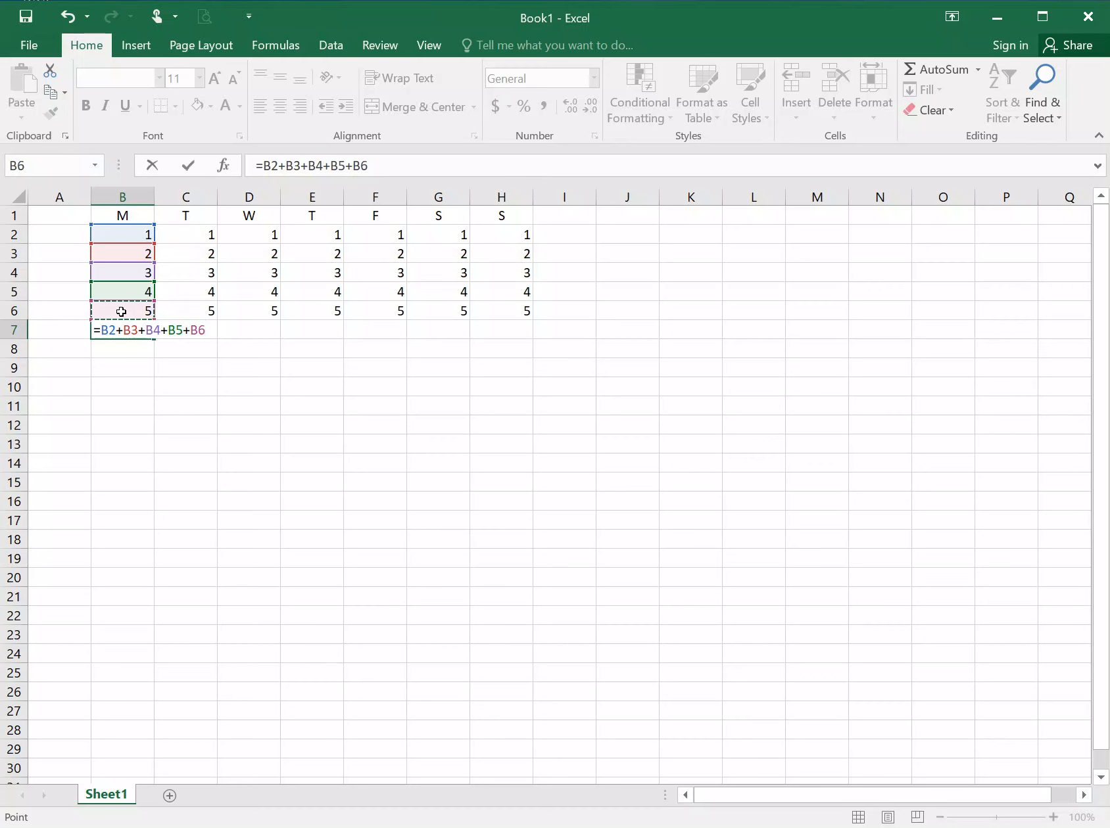
key("Return")
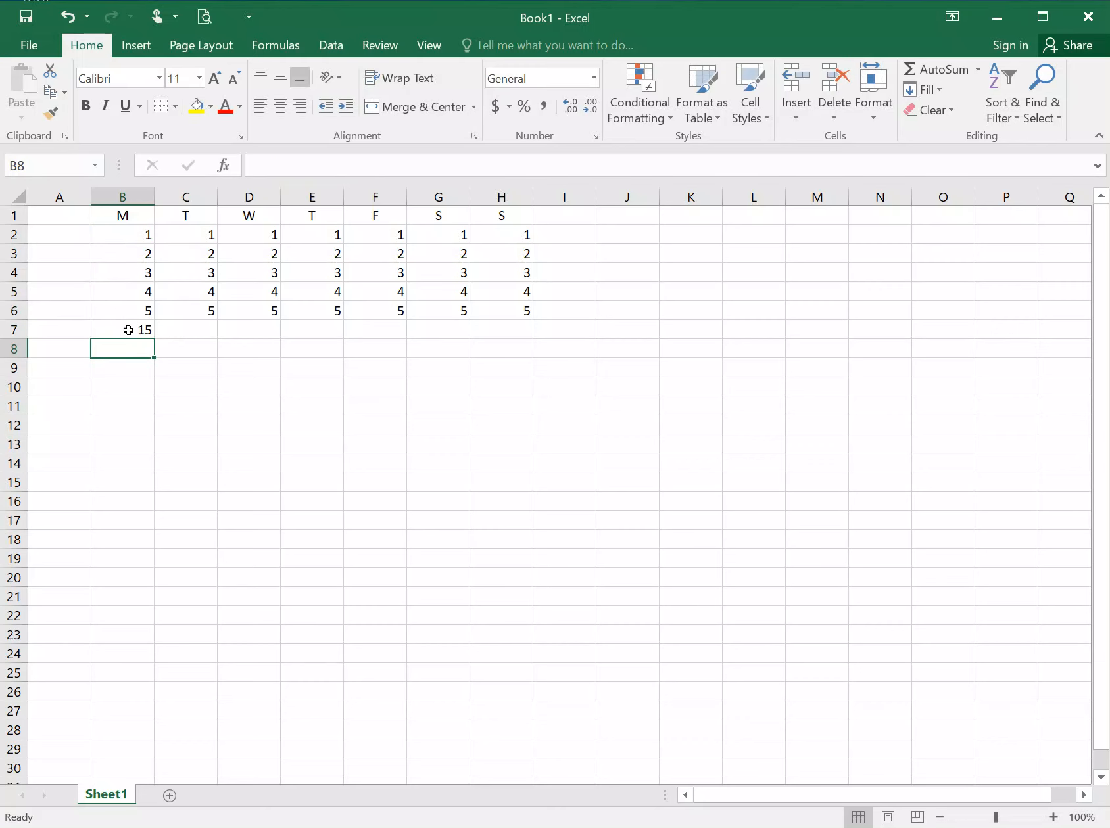
Fill the addition formula from B7 across the row through H7.
left_click(135, 330)
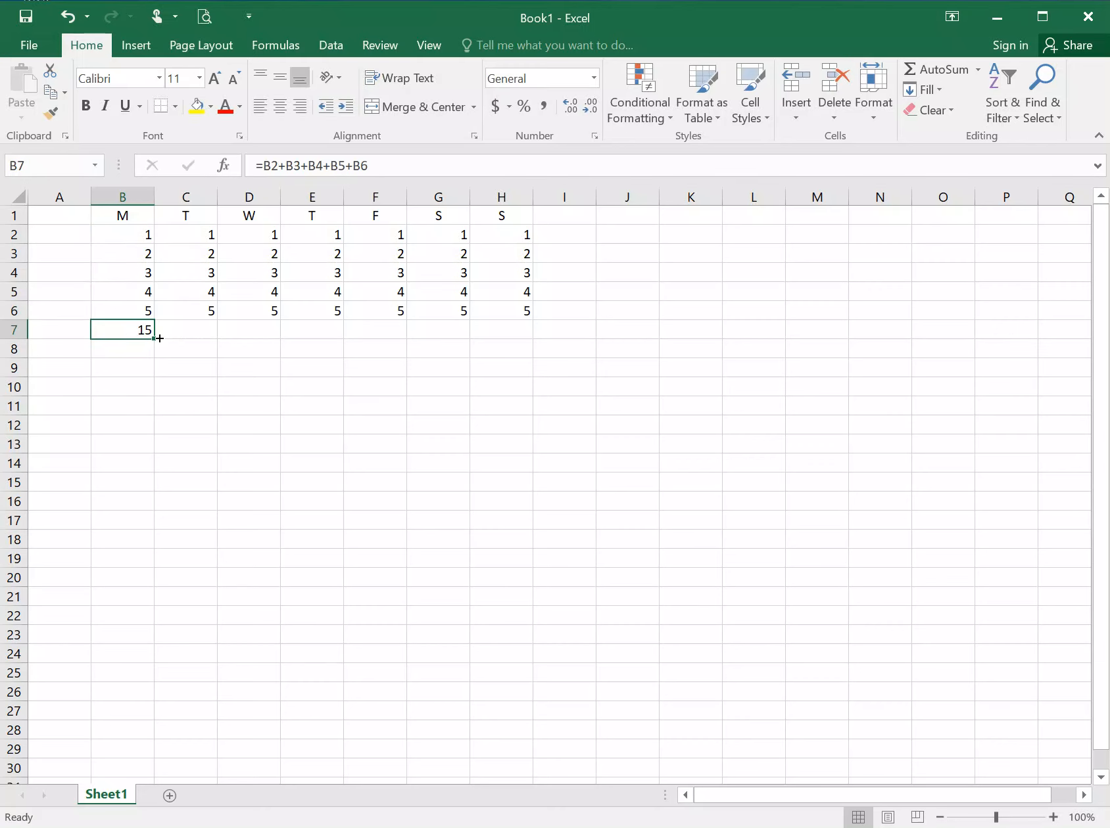
left_click_drag(152, 338, 524, 329)
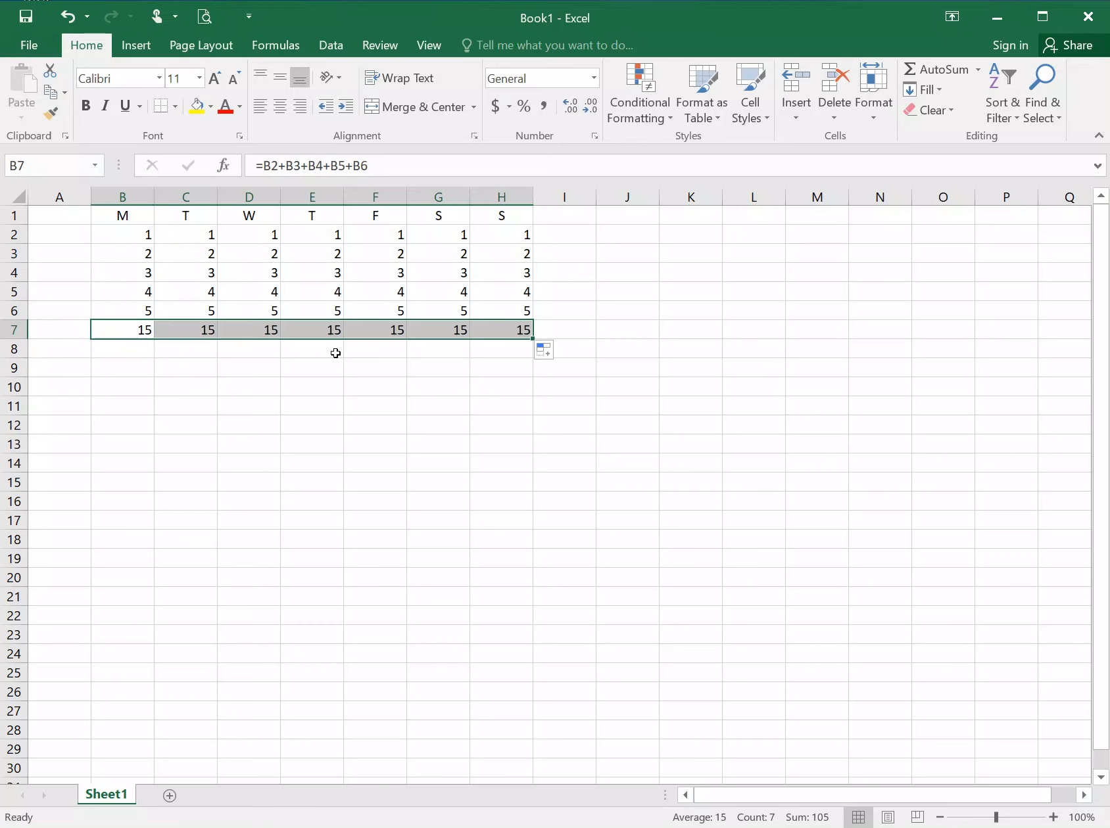
left_click(272, 390)
Inspect the cell references in B7's formula, and clear the totals in B7:H7.
left_click(141, 328)
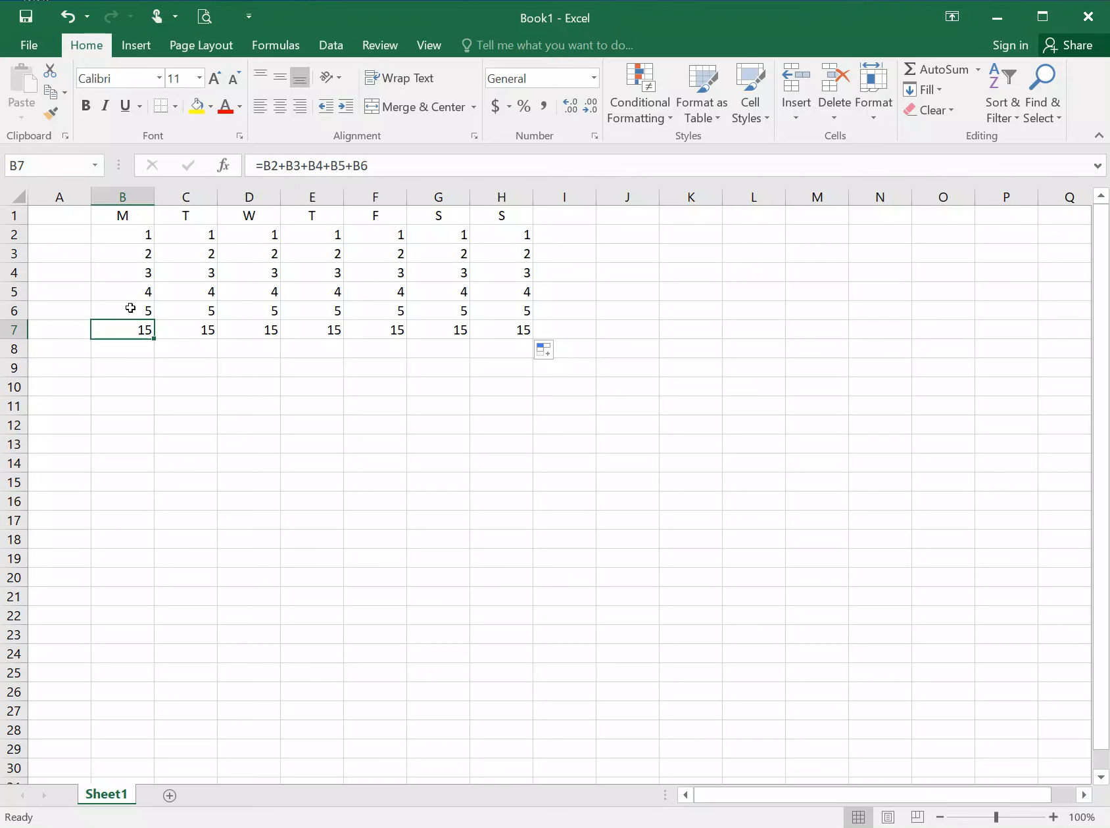
double_click(131, 329)
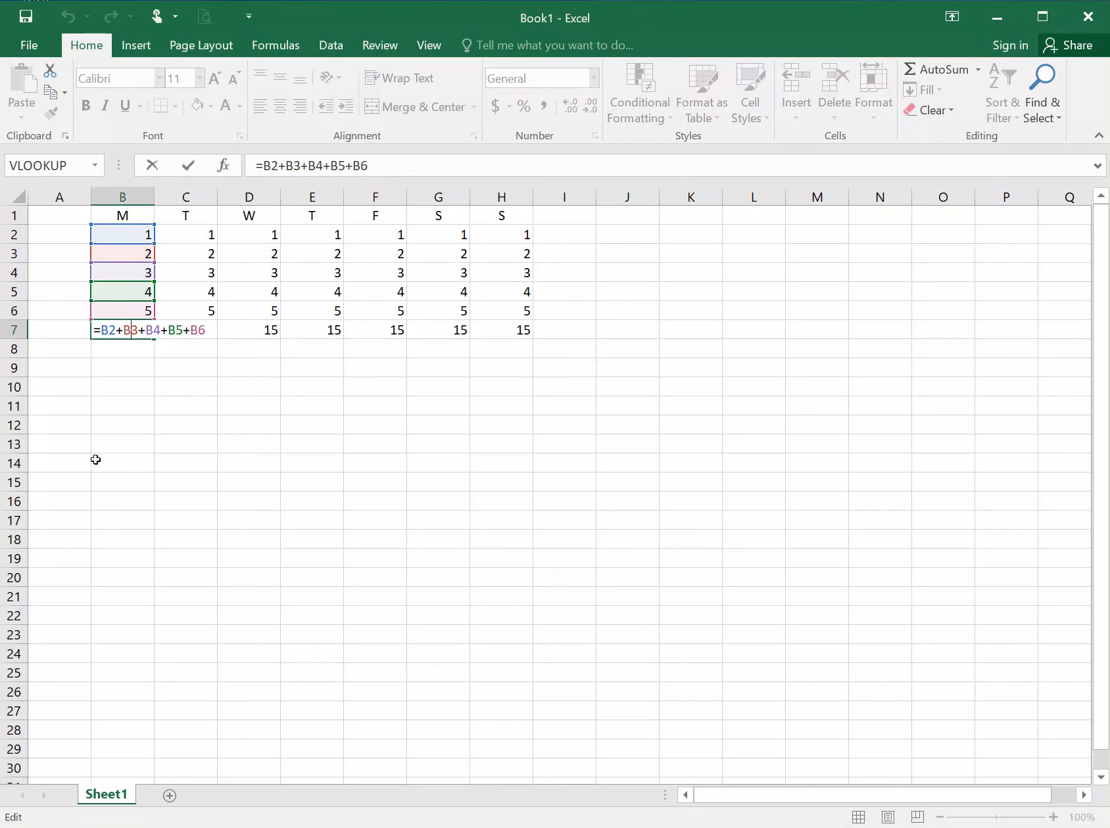
key("Return")
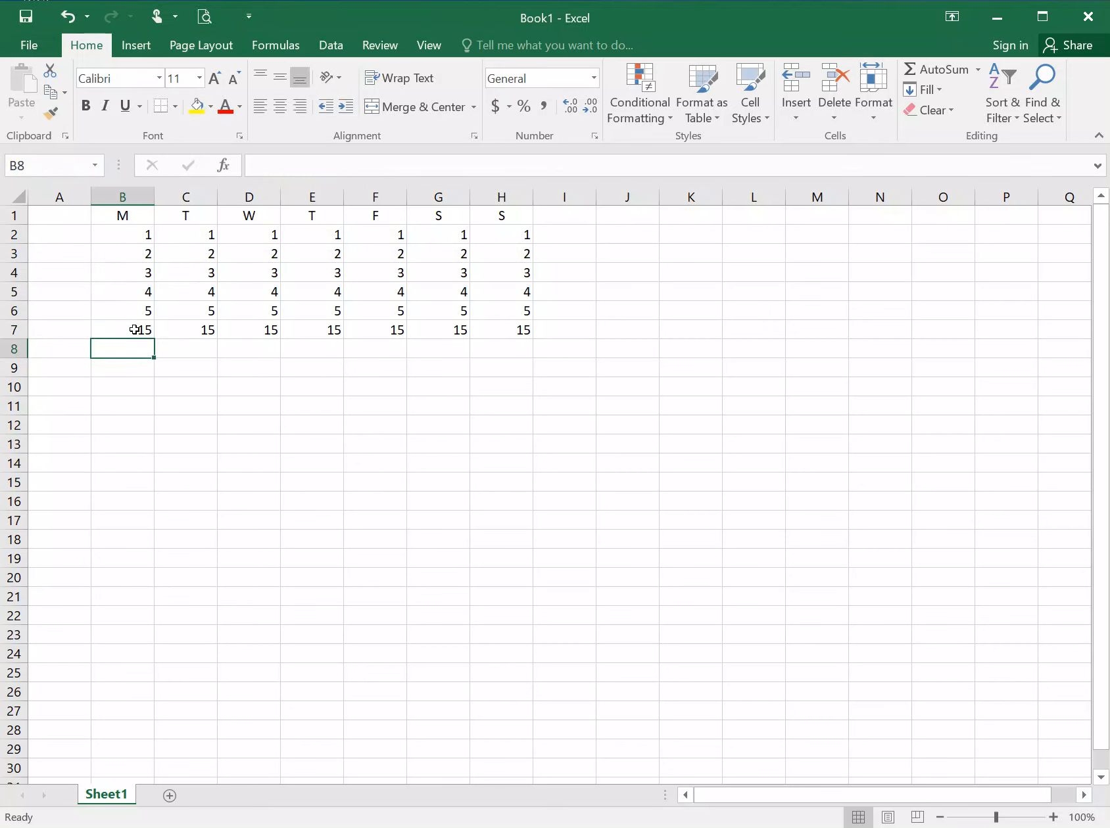
left_click_drag(134, 329, 503, 323)
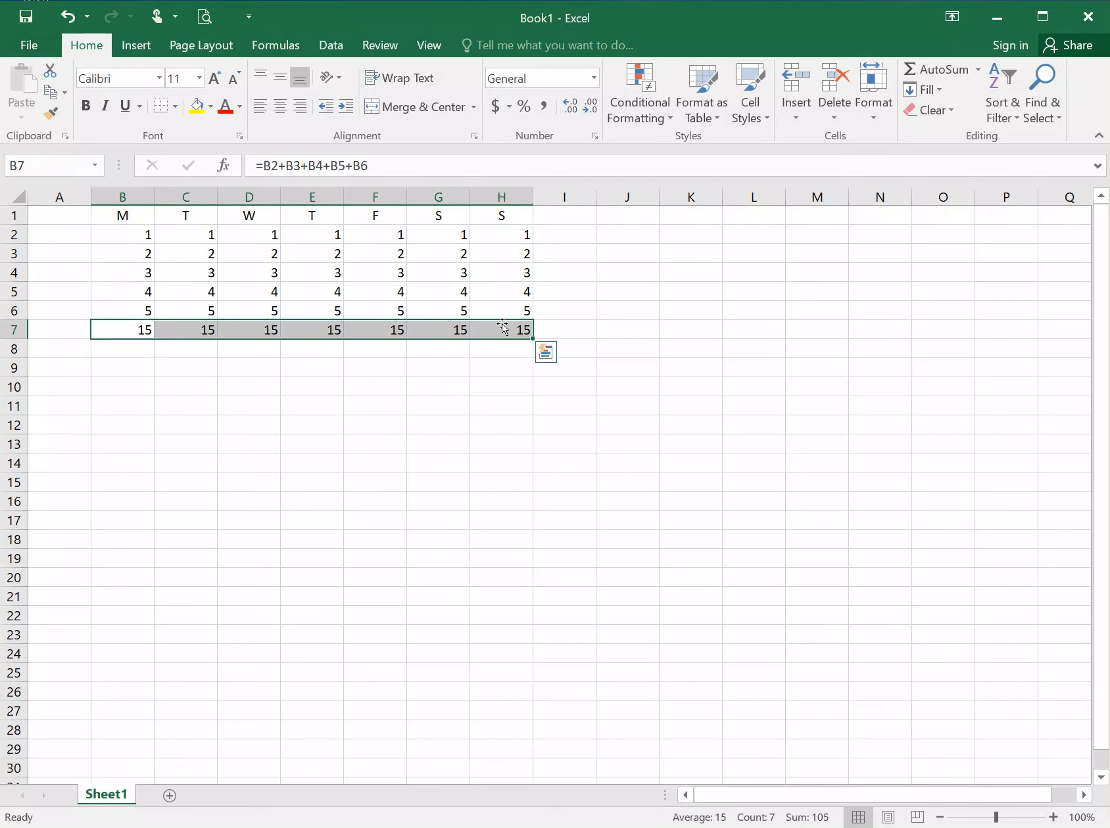
key("Delete")
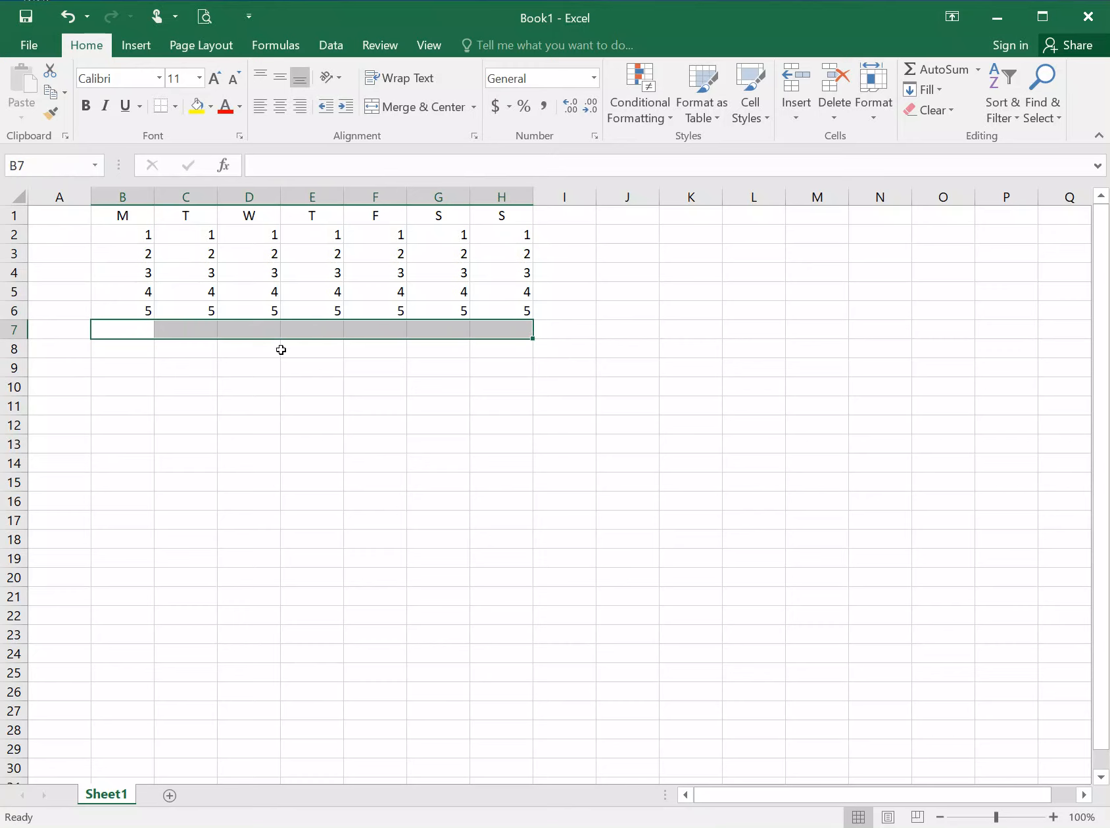
Enter the formula =SUM(B2:B6) in cell B7 using the suggested SUM function.
left_click(133, 326)
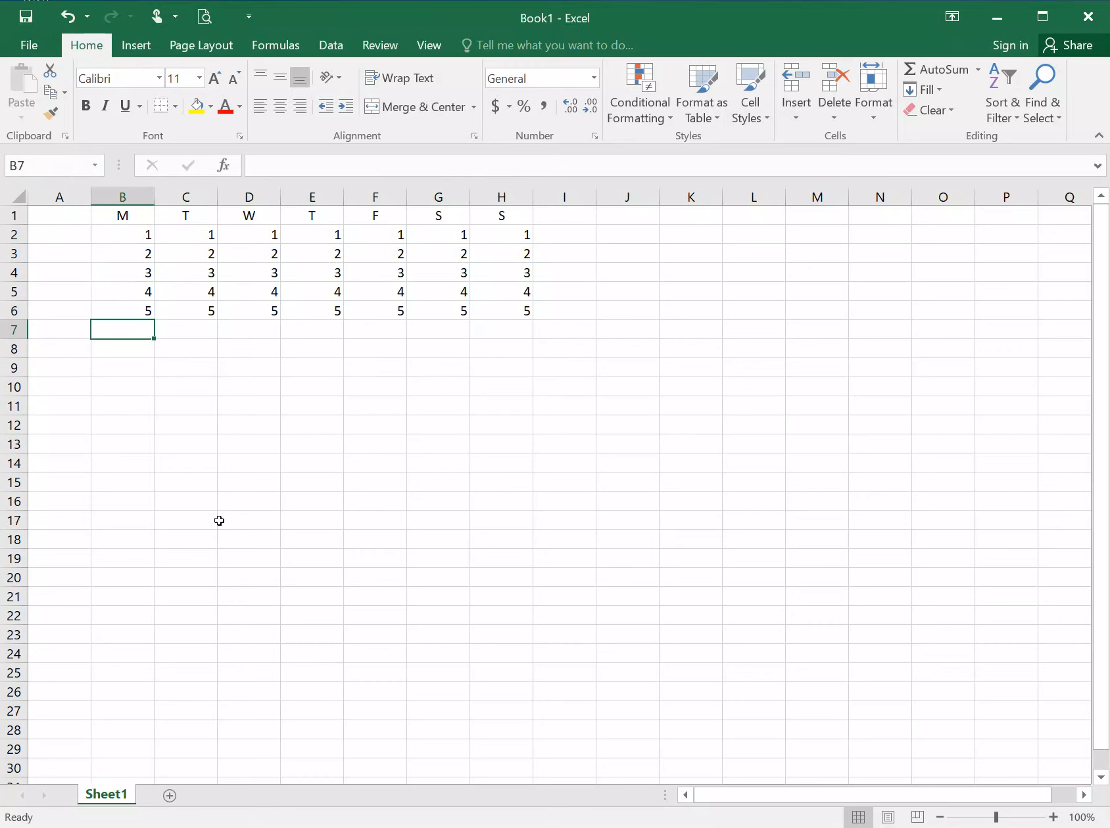
type("=")
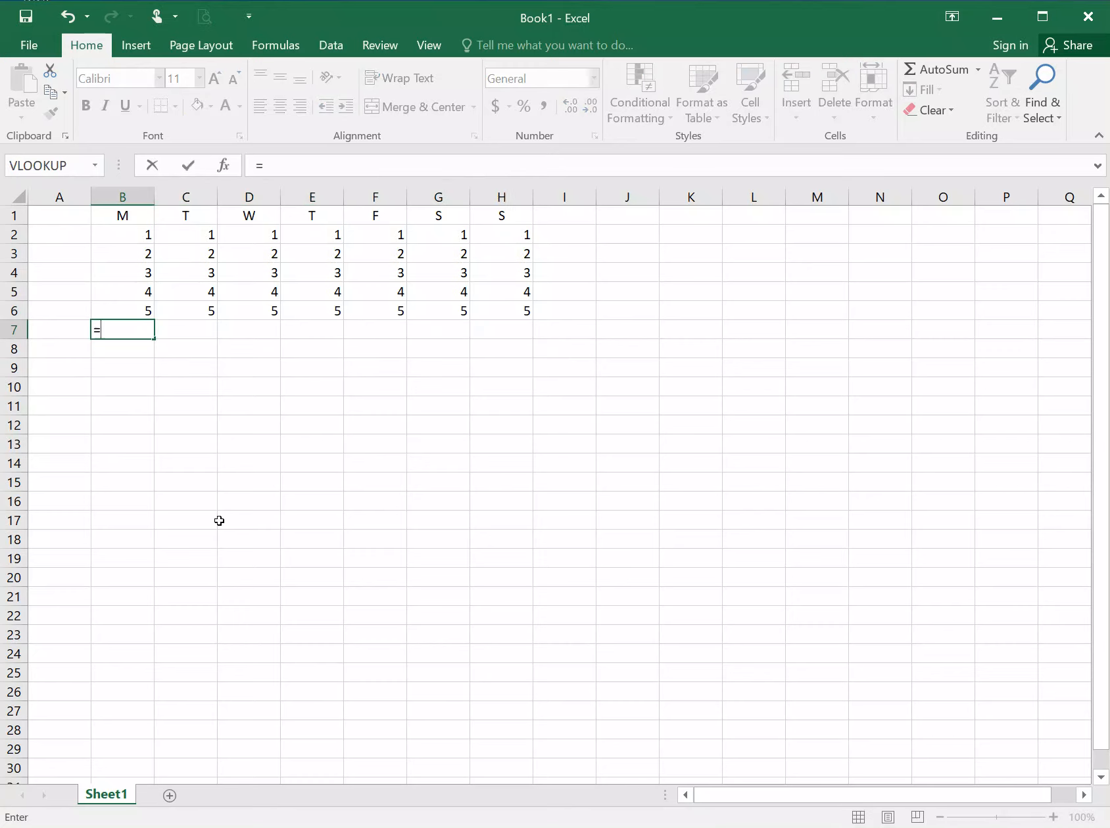
type("sum")
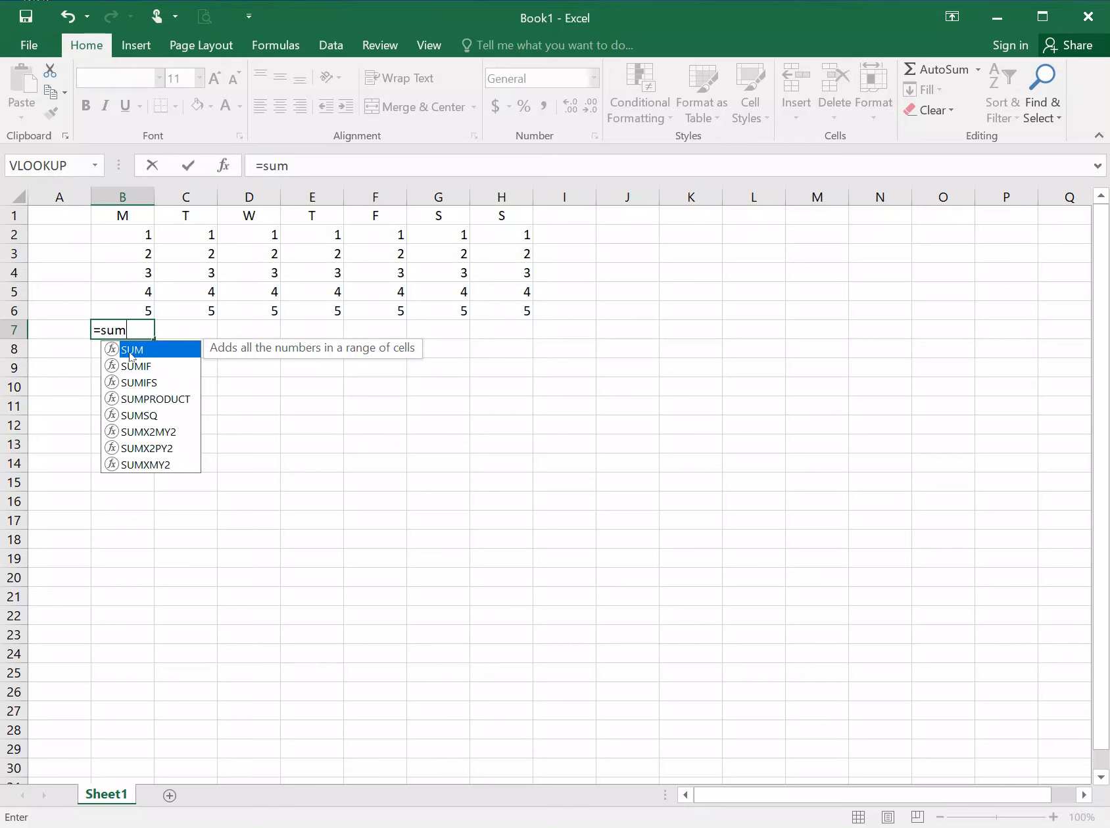
double_click(141, 355)
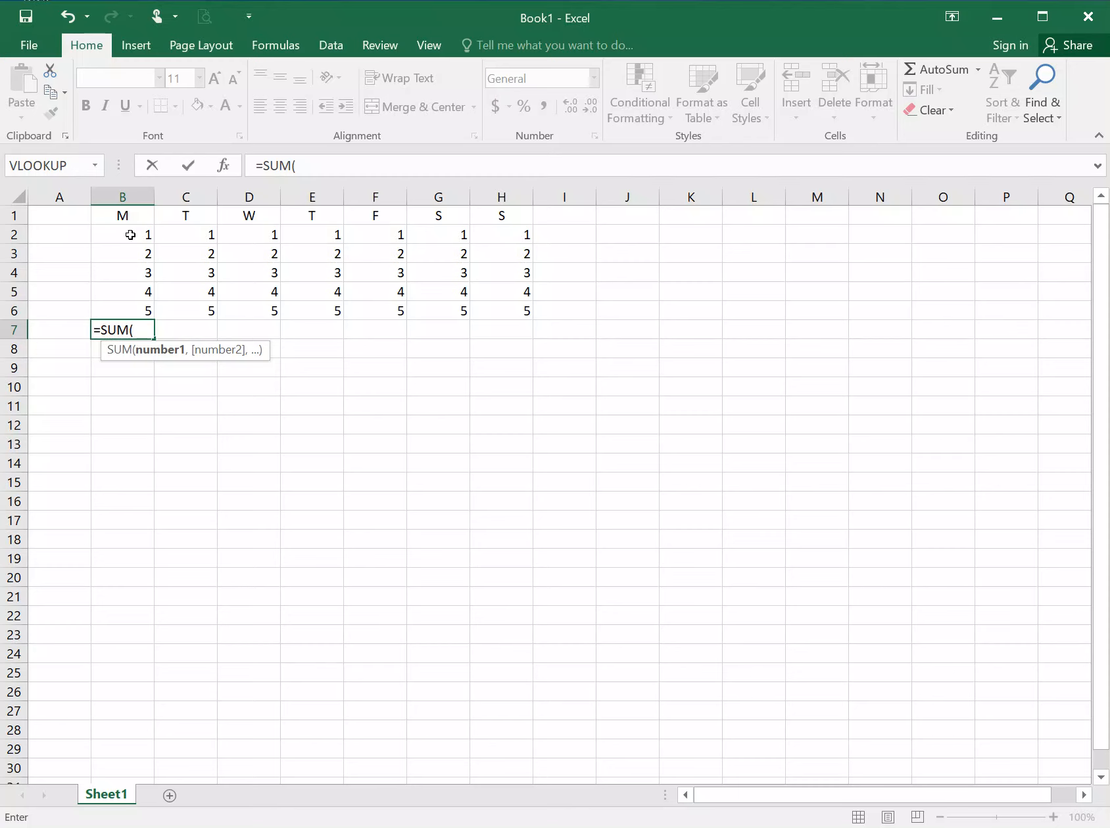
left_click_drag(130, 235, 122, 309)
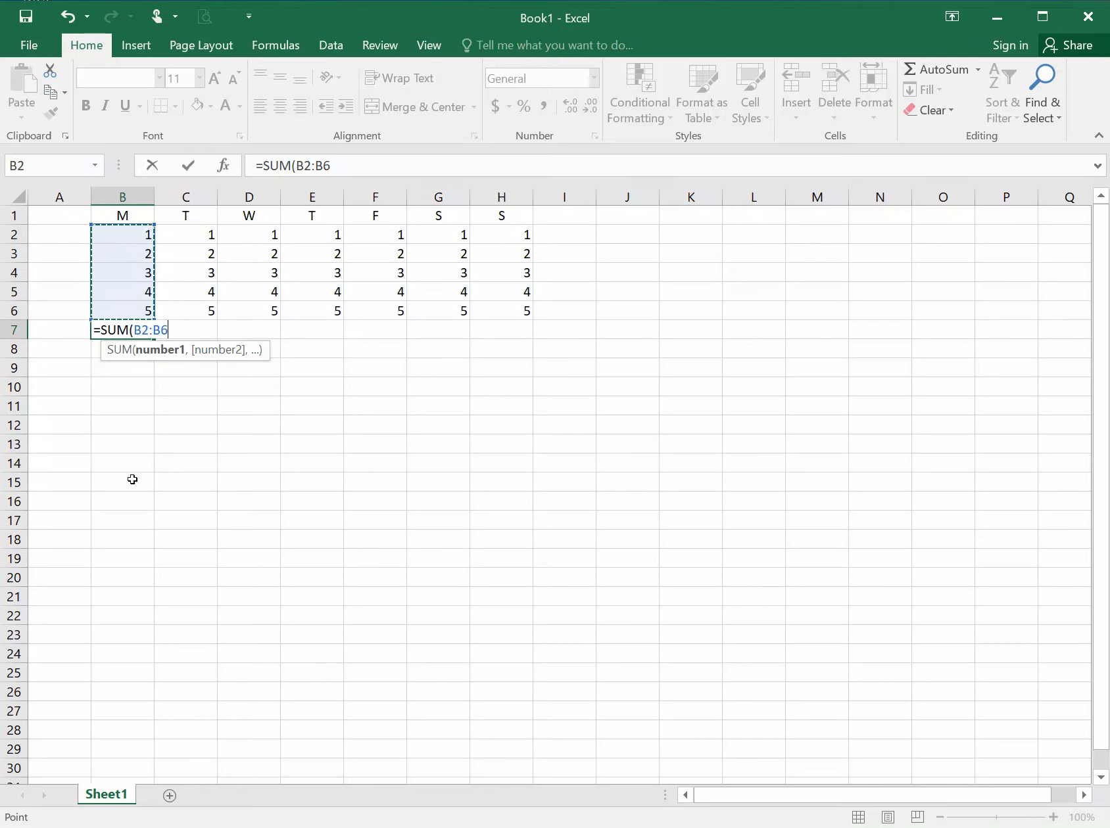
type(")")
key("Return")
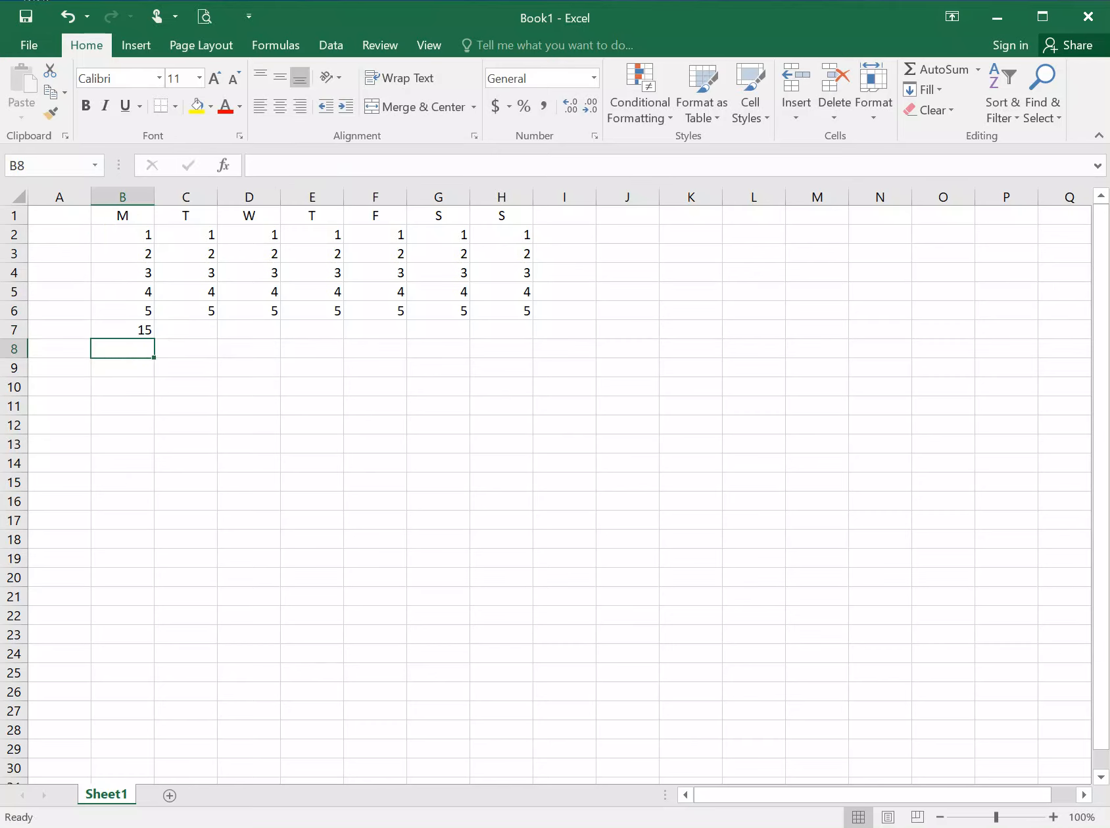
Fill the SUM formula from B7 across through H7, and clear the totals in B7:H7.
left_click(139, 332)
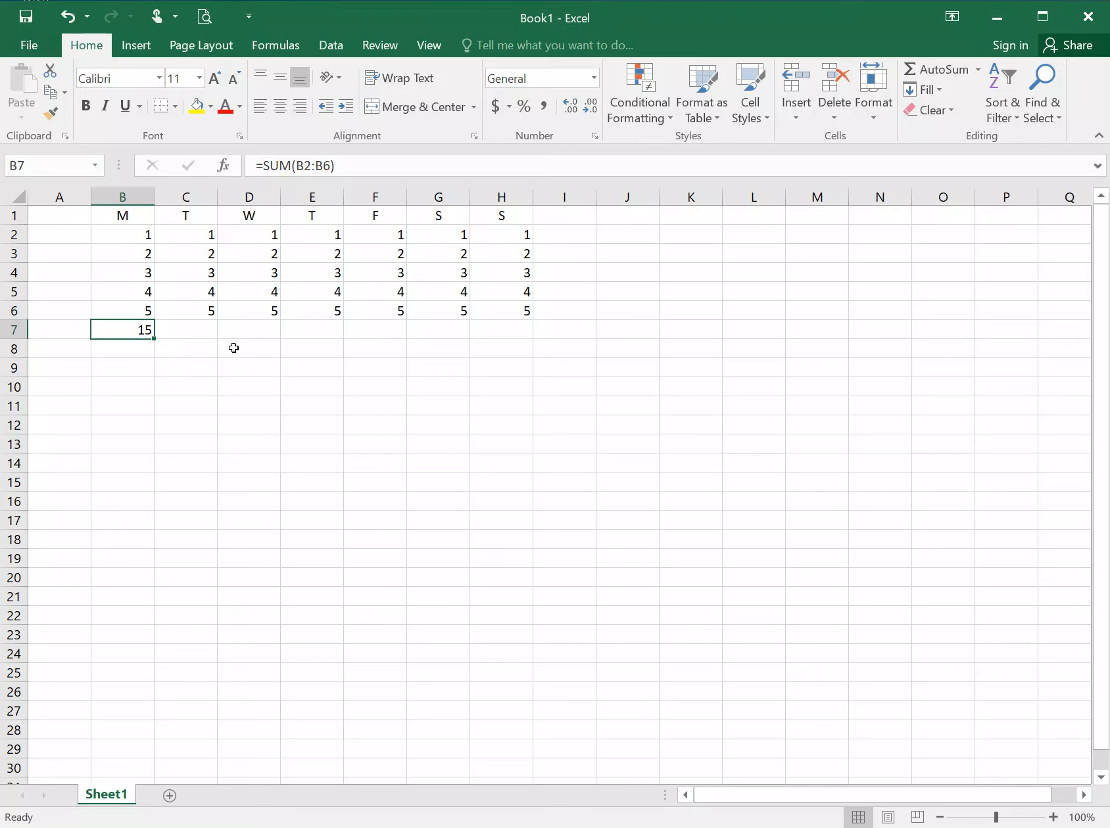
left_click(173, 383)
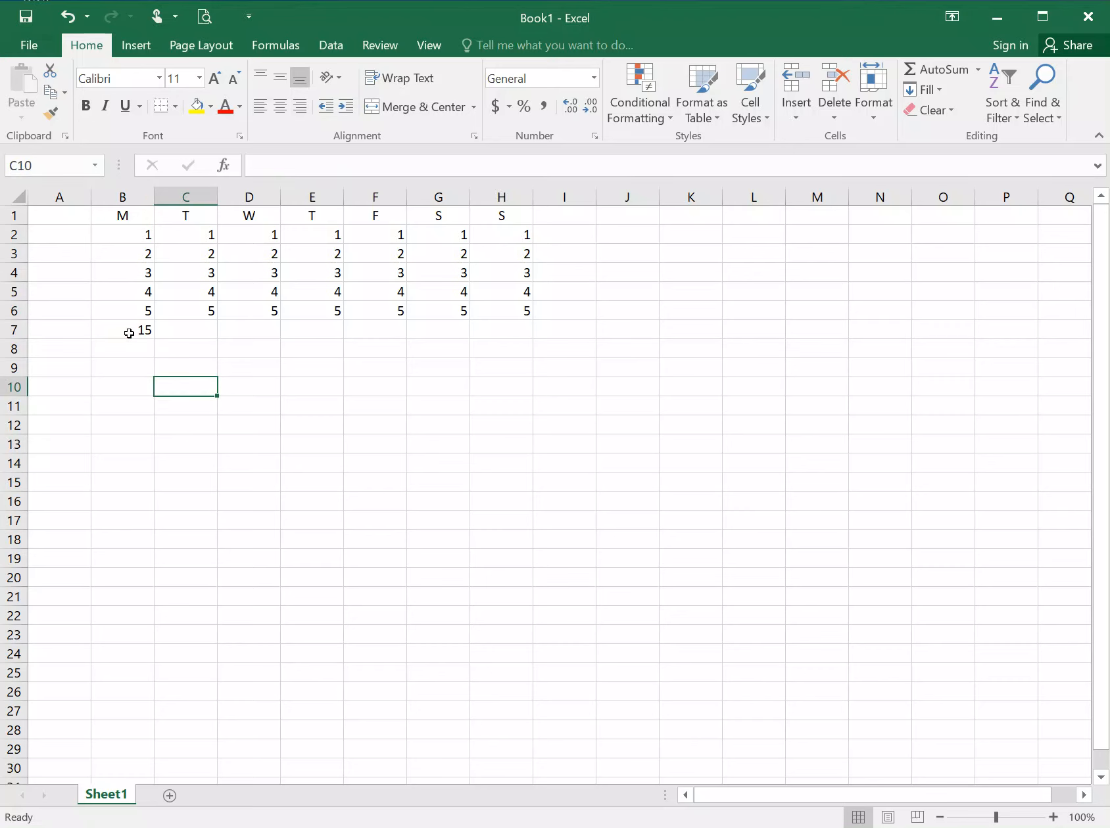
left_click(140, 330)
left_click_drag(155, 337, 519, 330)
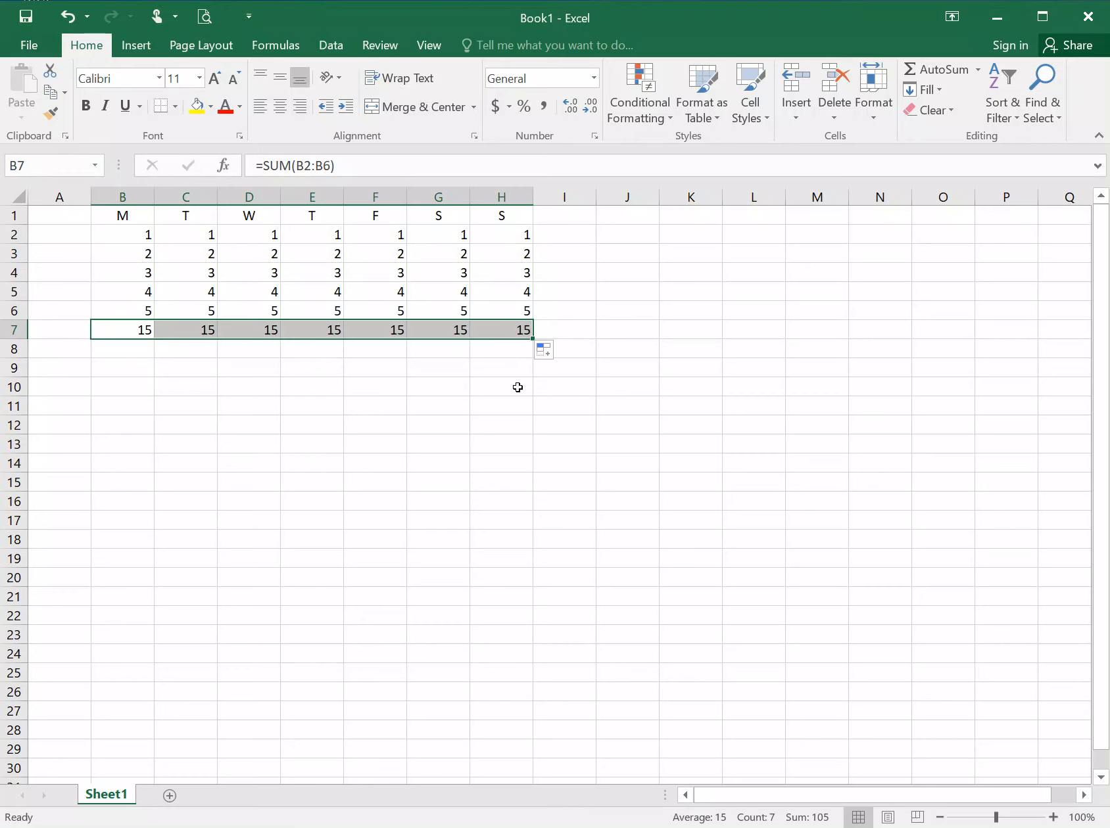
left_click(136, 353)
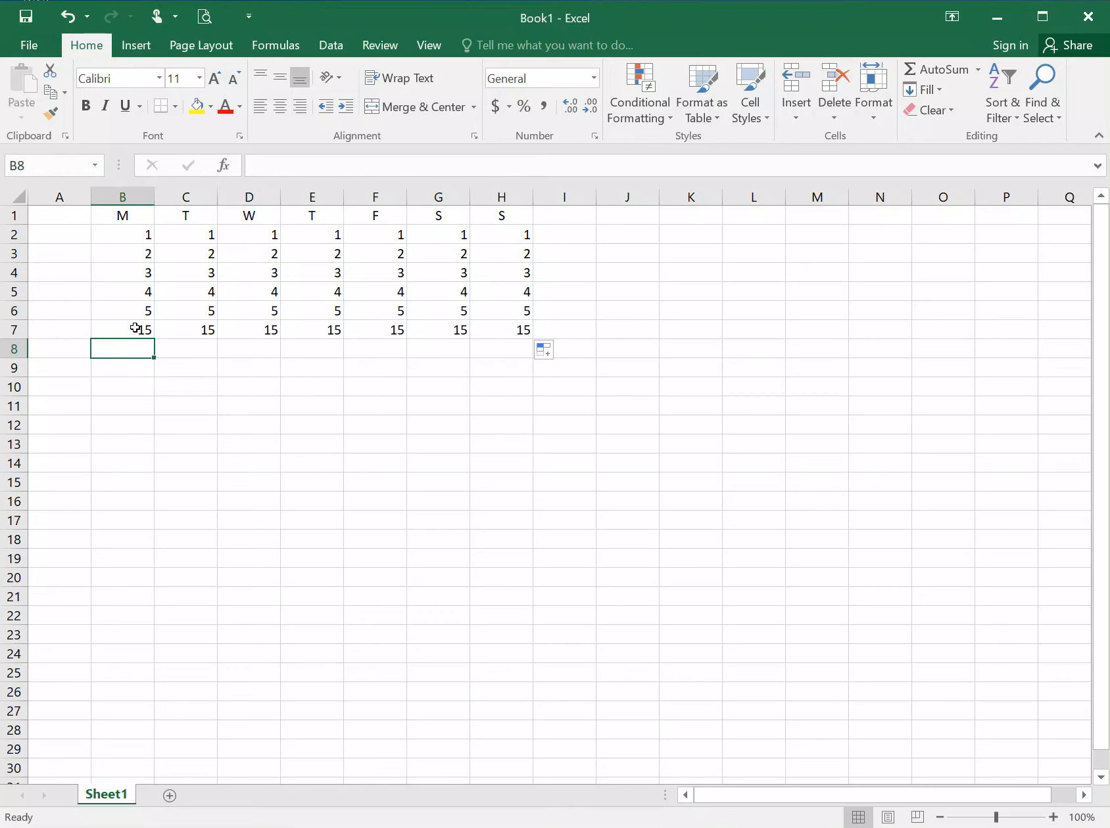
left_click_drag(136, 328, 517, 324)
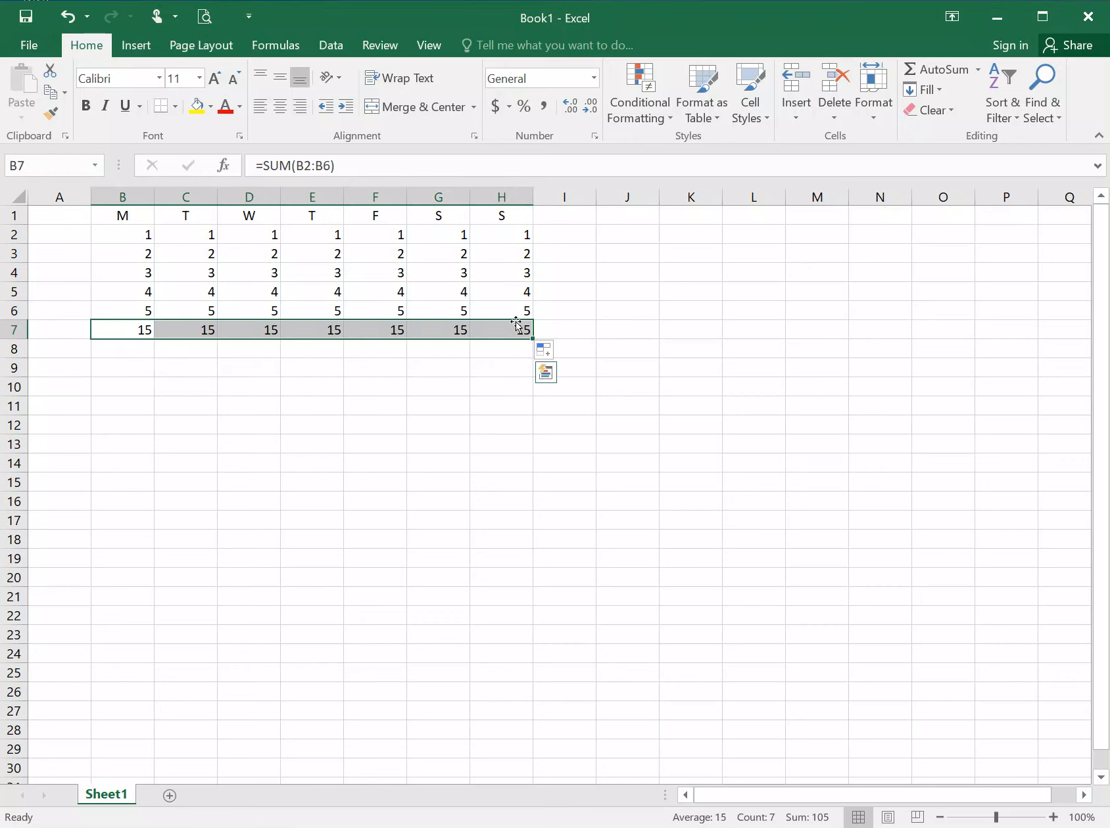
key("Delete")
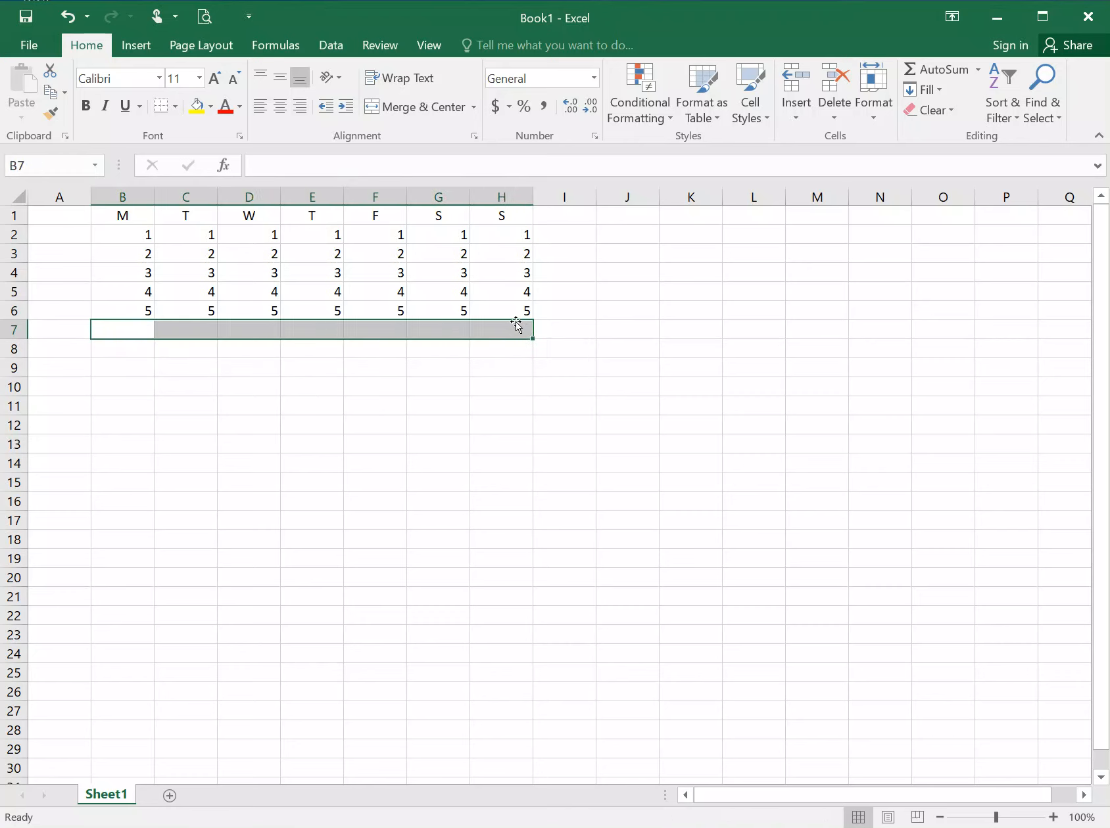
left_click(259, 408)
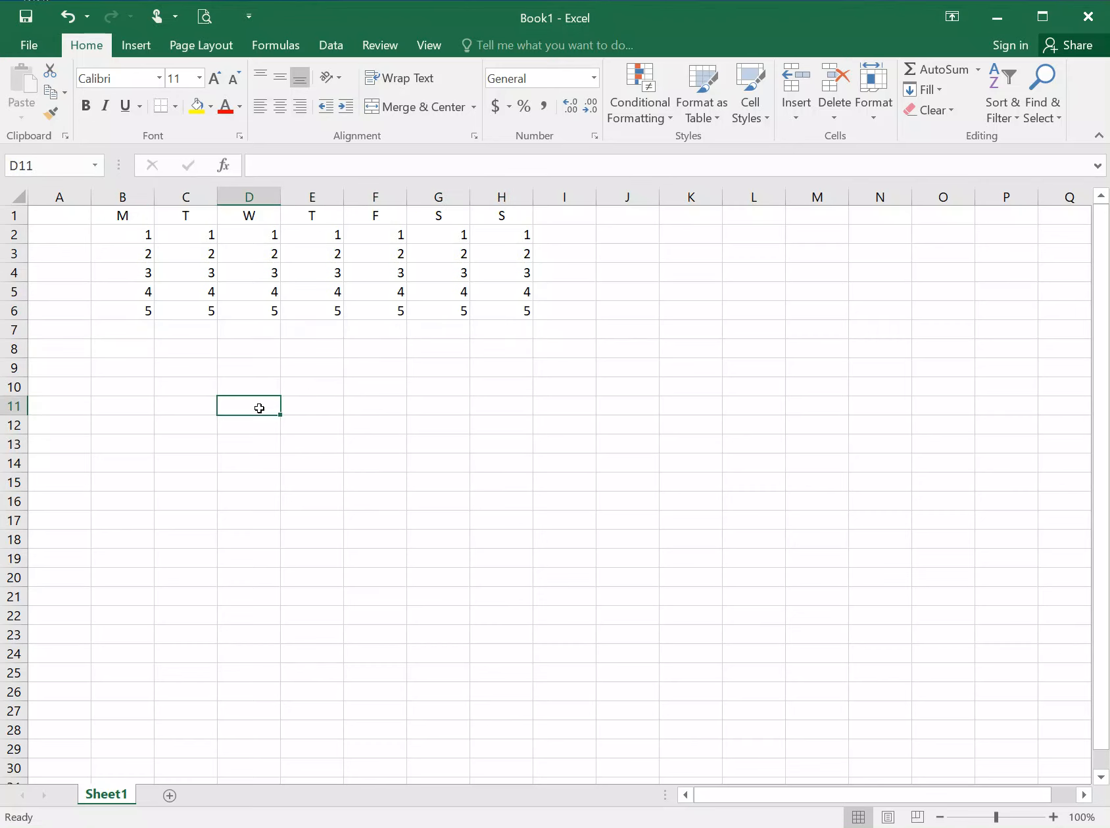
type("Al")
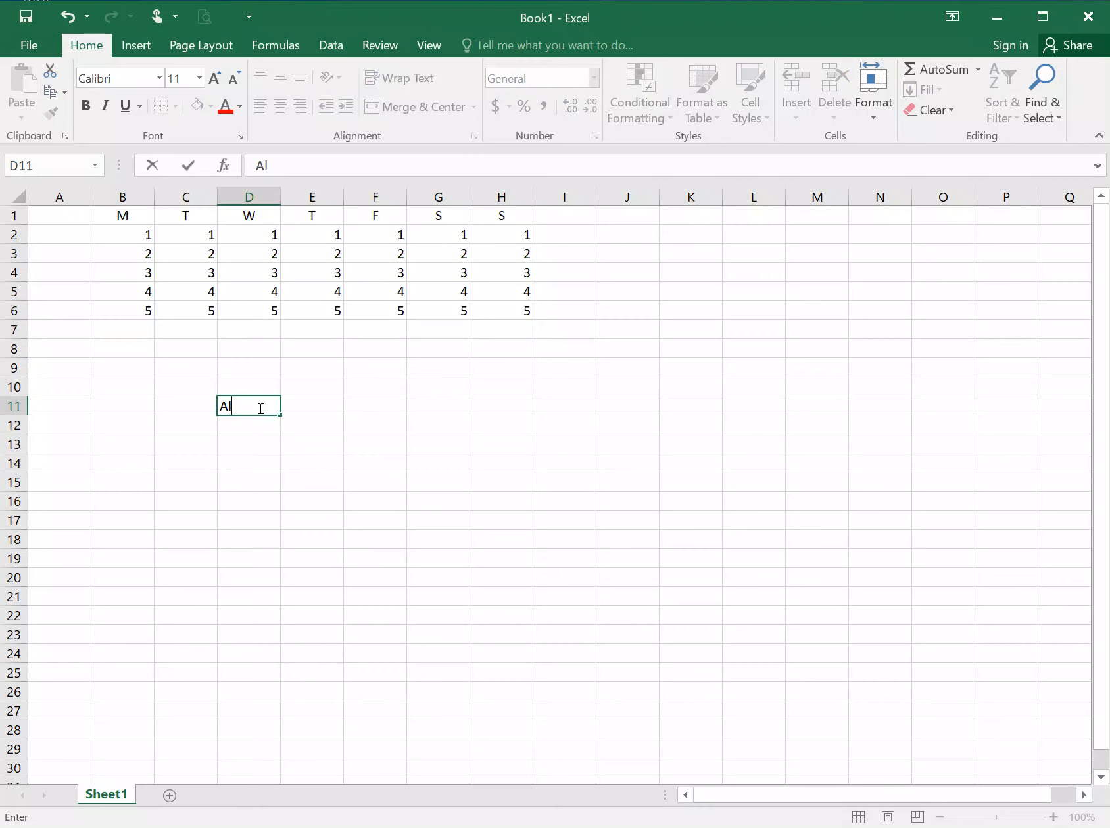
type("t + +")
key("BackSpace")
type("=")
key("BackSpace")
key("BackSpace")
key("BackSpace")
key("BackSpace")
key("BackSpace")
key("BackSpace")
key("BackSpace")
left_click(420, 407)
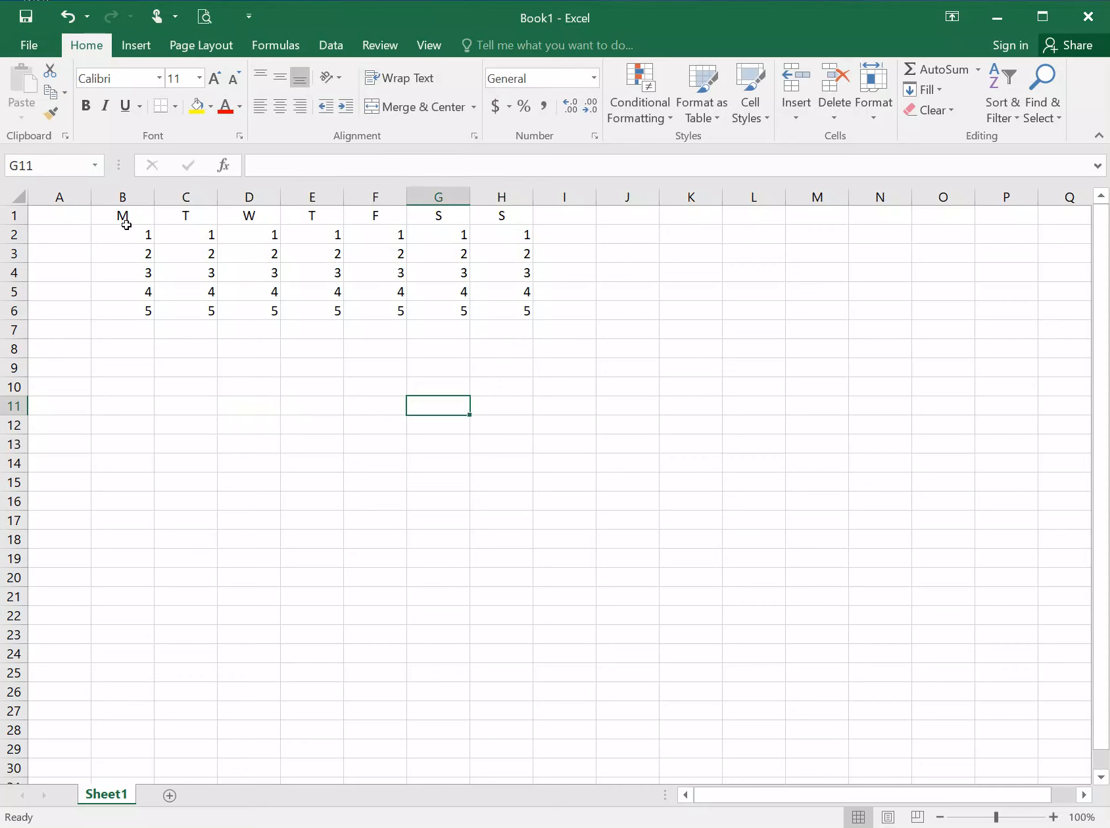
Total all seven weekday columns at once by applying AutoSum to B2:H7, with the sums placed in row 7.
mouse_move(125, 231)
left_mouse_down()
mouse_move(518, 278)
mouse_move(526, 328)
mouse_move(498, 337)
left_mouse_up()
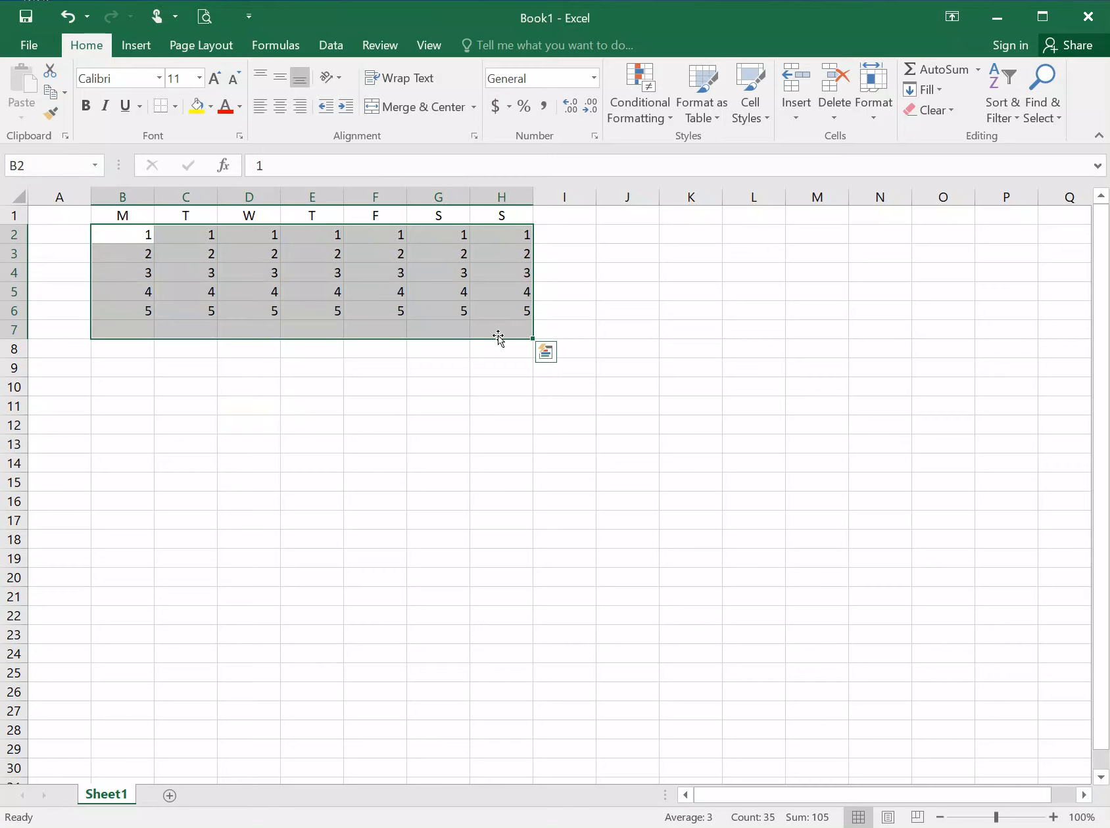
key("alt+equal")
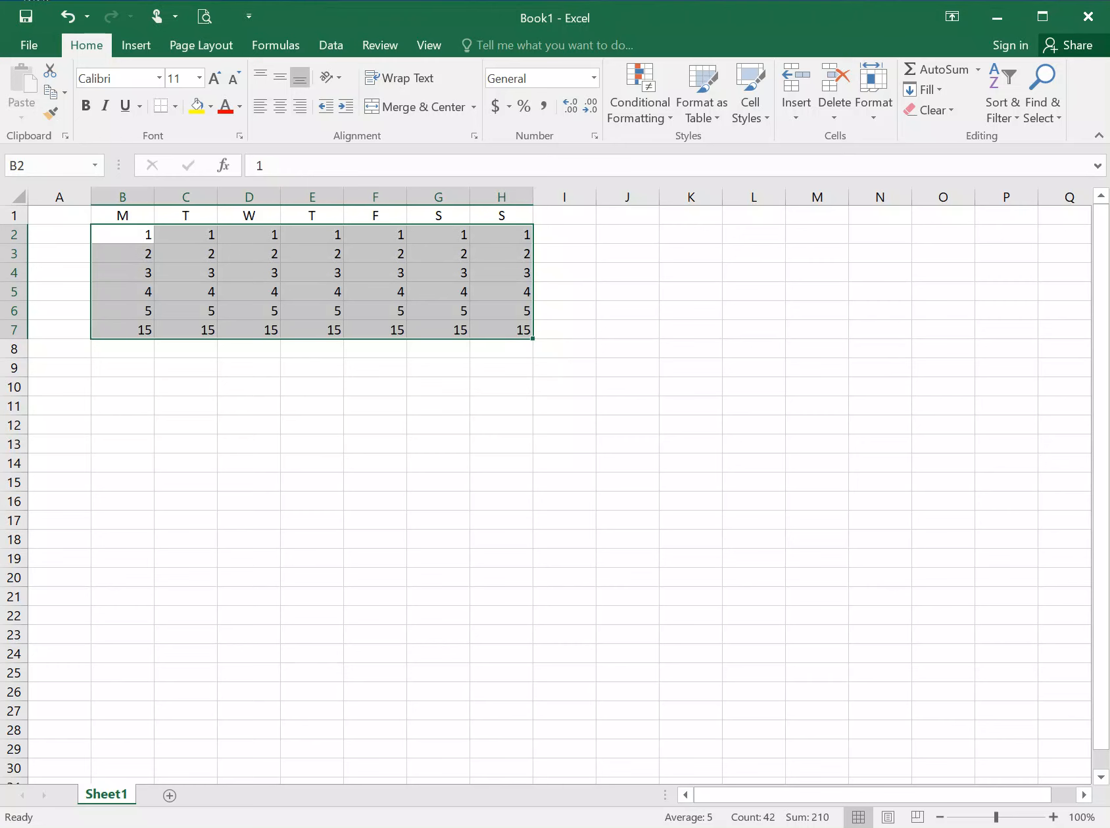
mouse_move(680, 827)
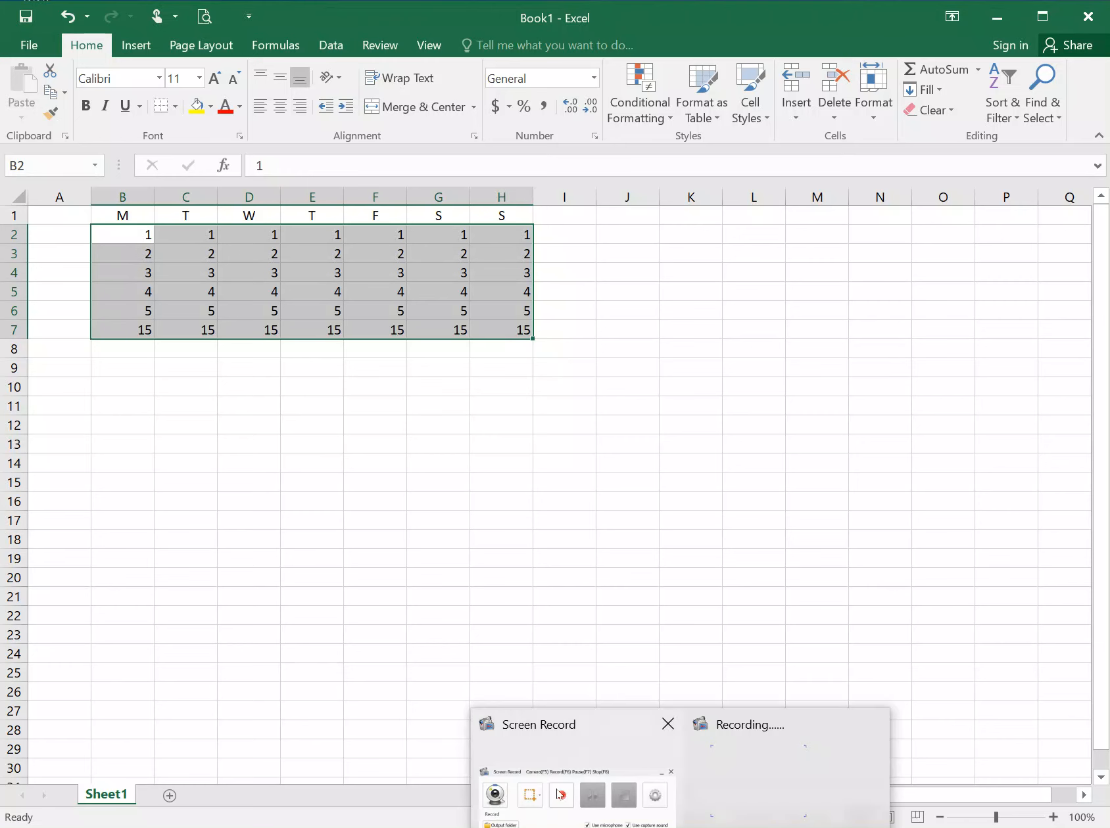